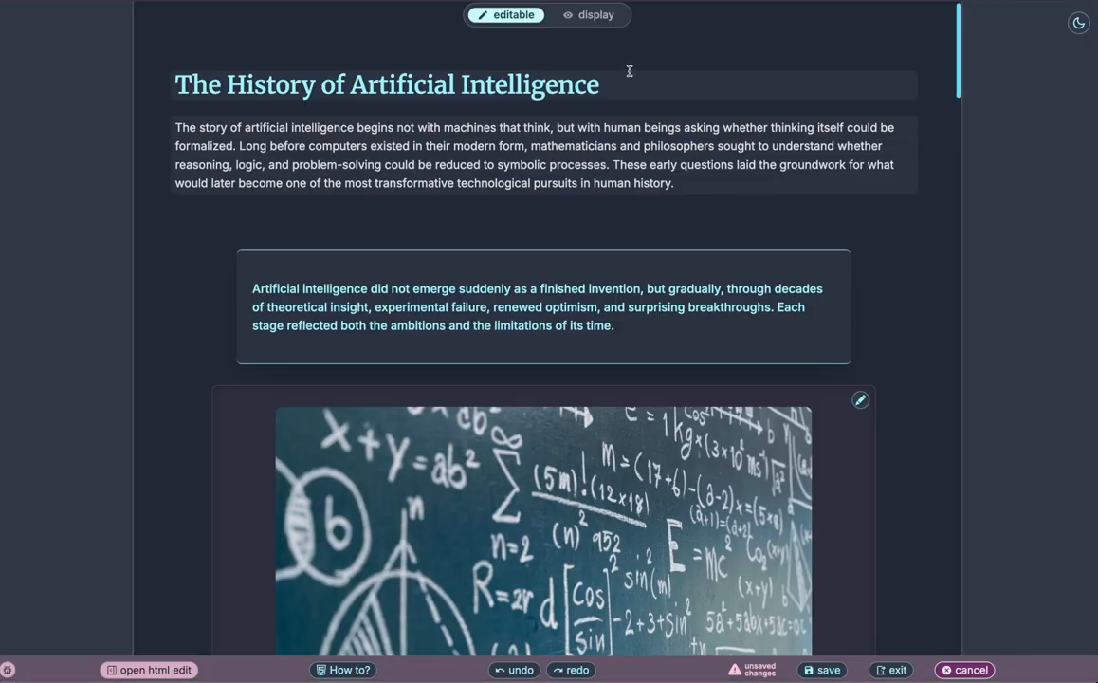
Append "and Stuff" to the article title and "and all the things" to the intro paragraph, and review the result in display mode.
{"action": "type", "text": "nd Stuff"}
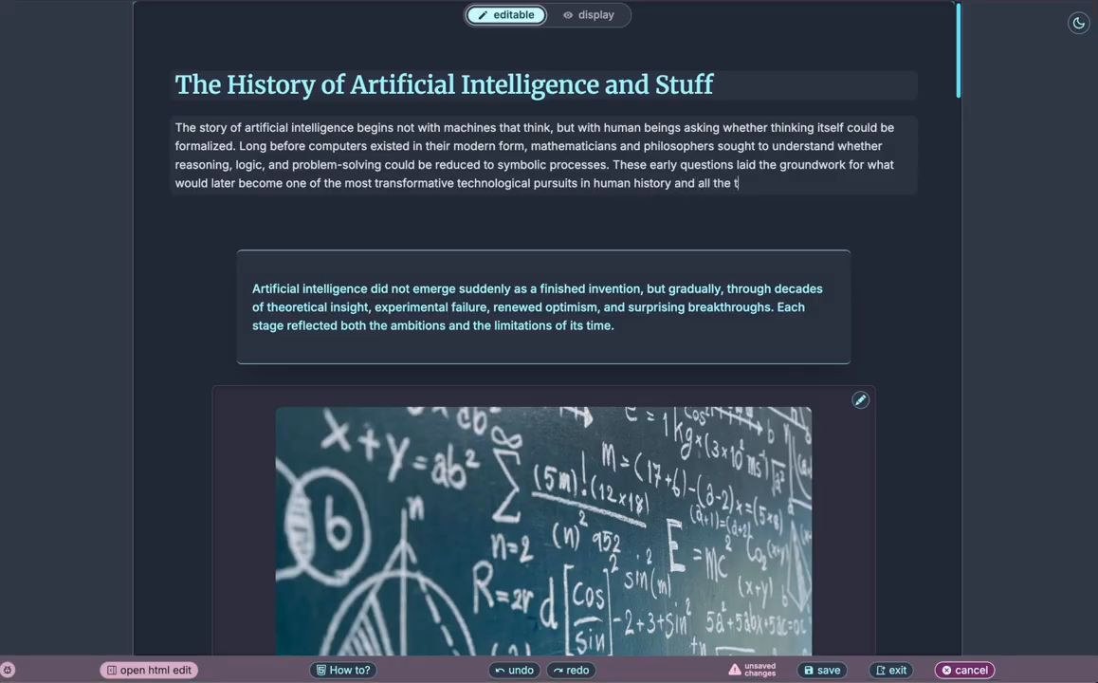
{"action": "left_click", "coordinate": [593, 14]}
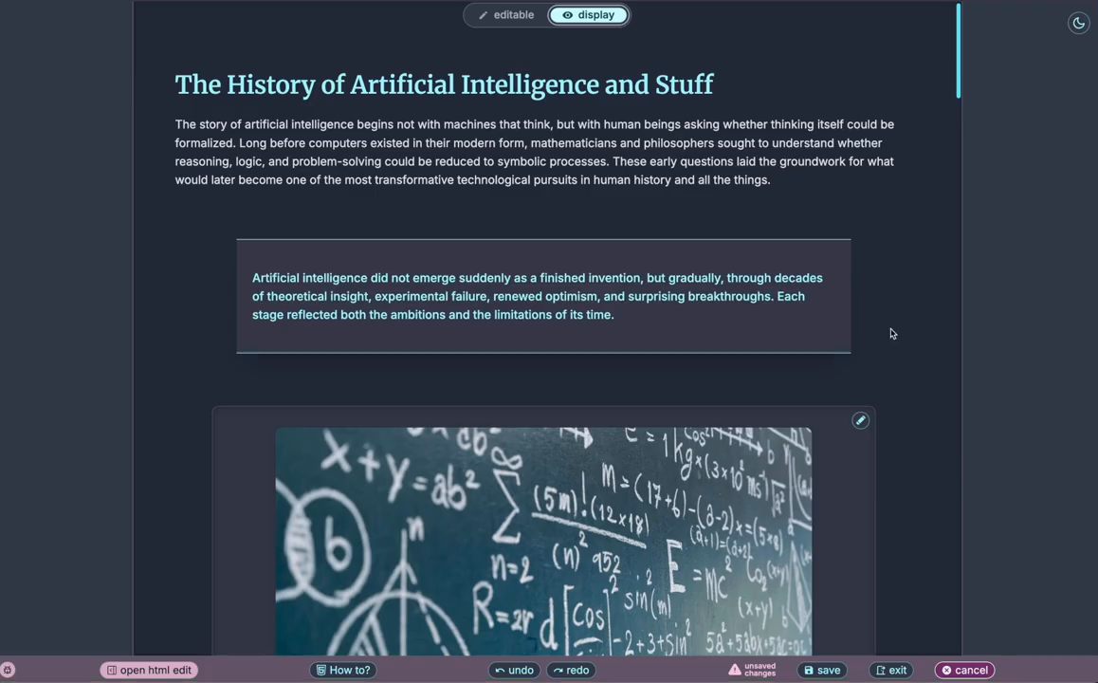
{"action": "scroll", "coordinate": [891, 333], "scroll_direction": "down", "scroll_amount": 3}
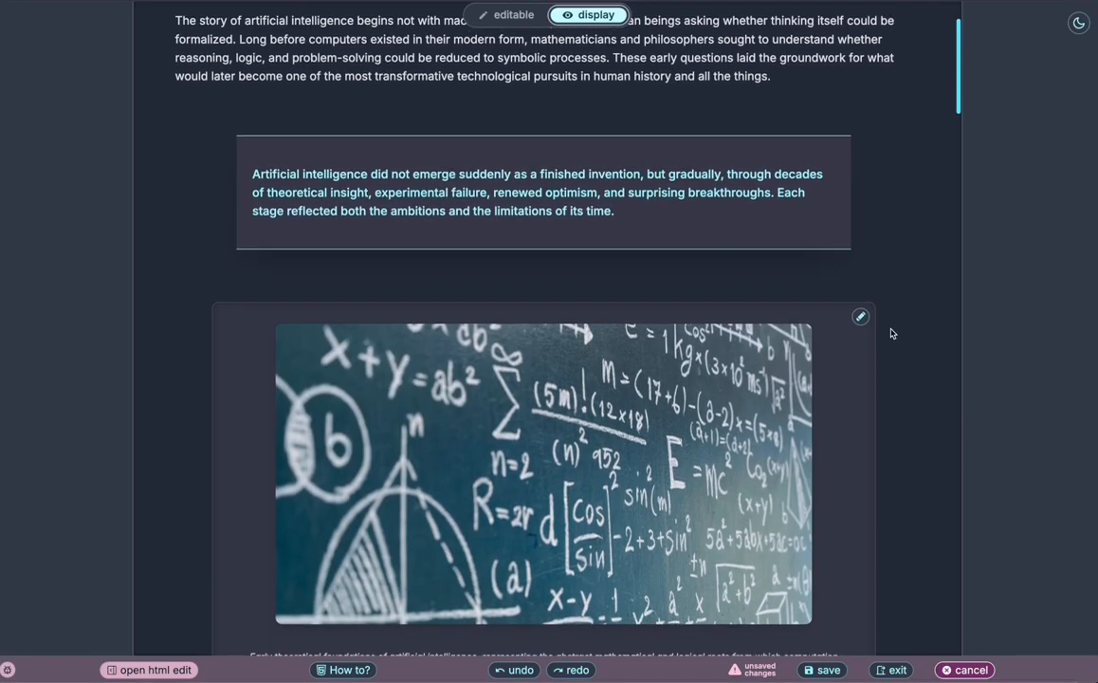
{"action": "scroll", "coordinate": [892, 333], "scroll_direction": "down", "scroll_amount": 3}
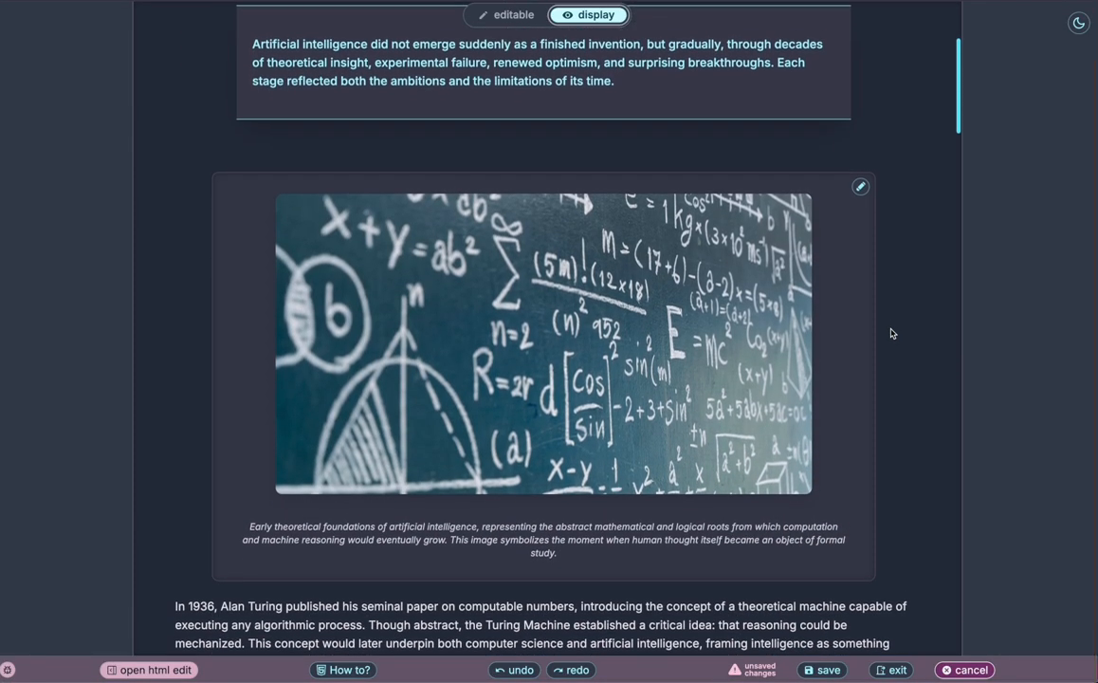
{"action": "scroll", "coordinate": [863, 199], "scroll_direction": "up", "scroll_amount": 6}
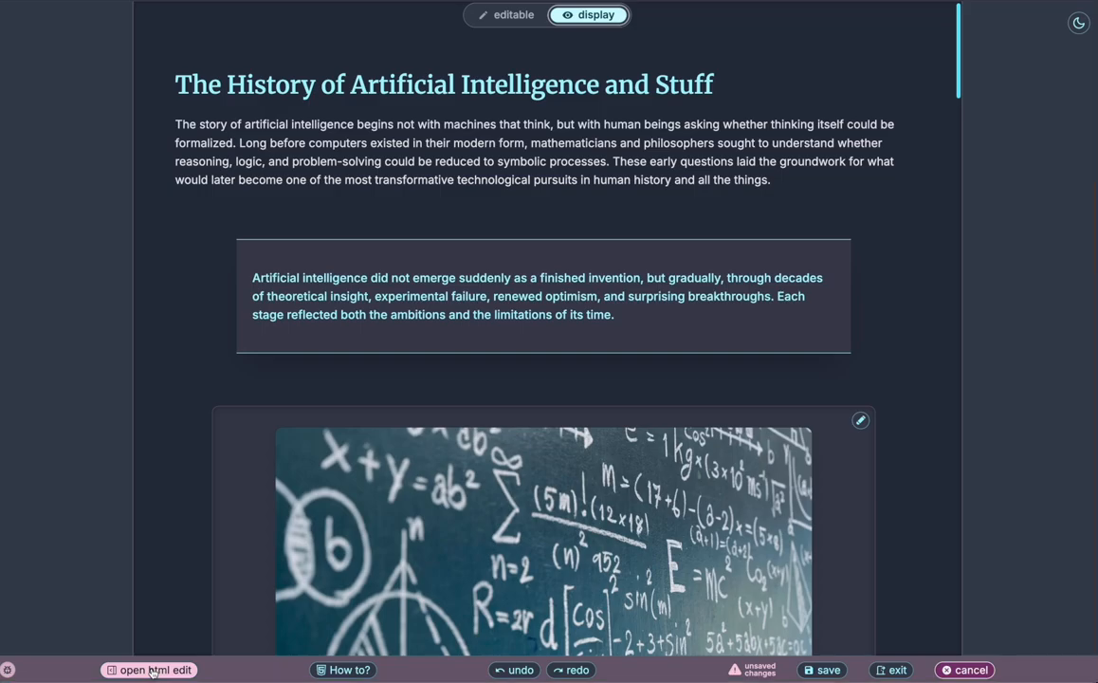
Open the article's HTML source beside the preview, look through the code and prettify it.
{"action": "left_click", "coordinate": [152, 669]}
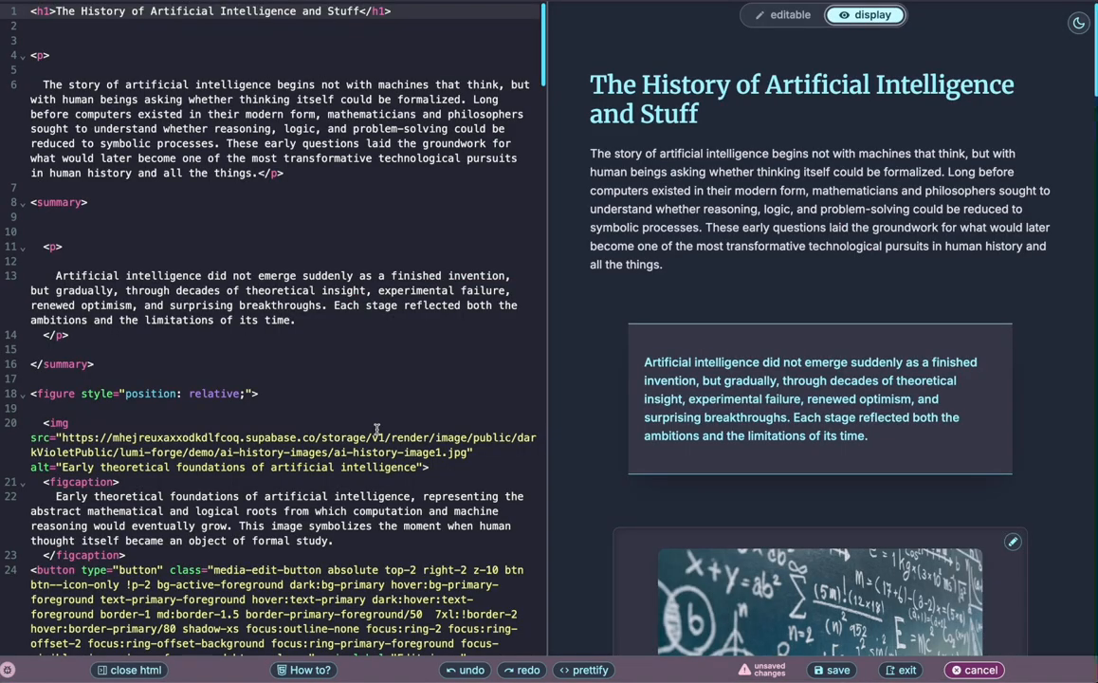
{"action": "scroll", "coordinate": [376, 430], "scroll_direction": "down", "scroll_amount": 1}
{"action": "scroll", "coordinate": [377, 429], "scroll_direction": "down", "scroll_amount": 15}
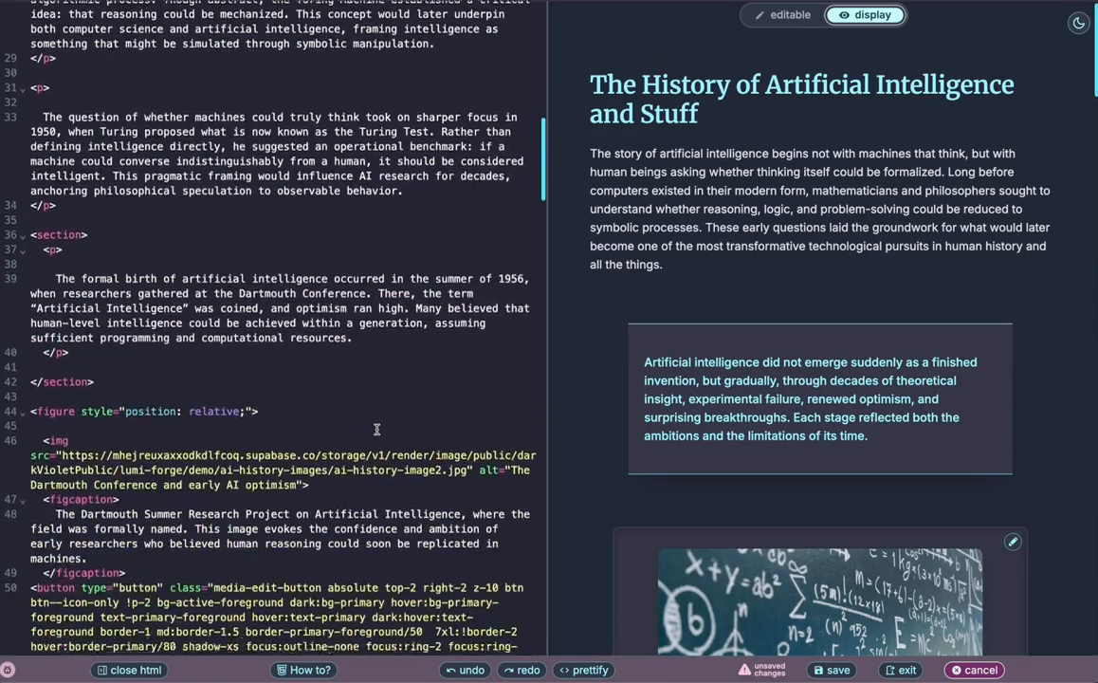
{"action": "scroll", "coordinate": [376, 430], "scroll_direction": "down", "scroll_amount": 10}
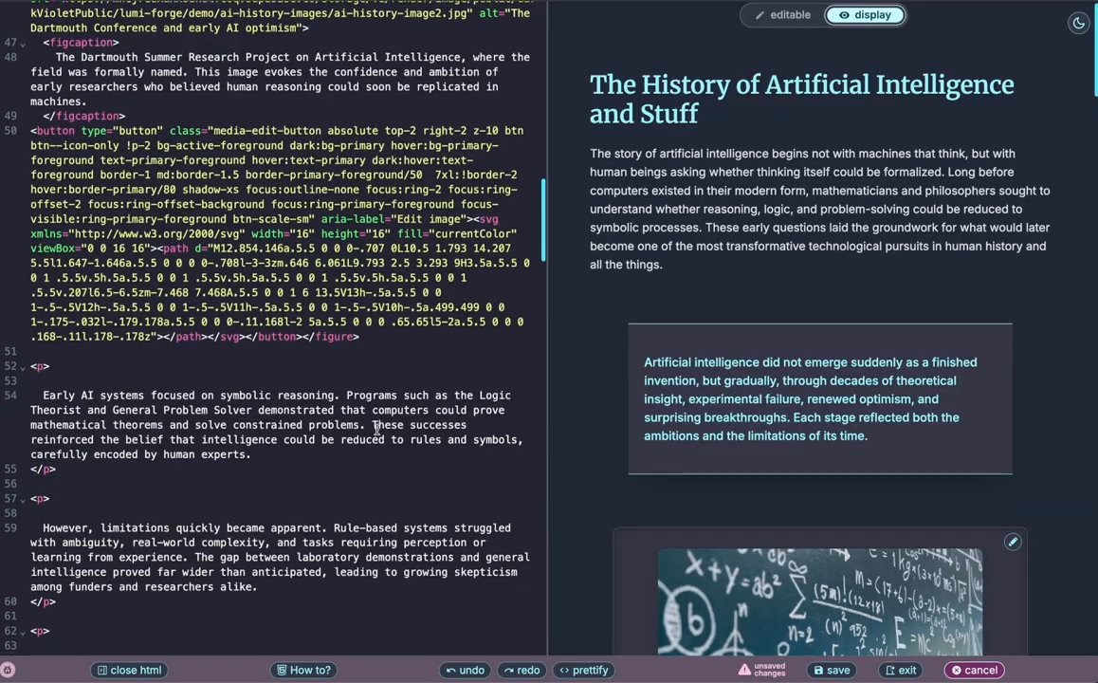
{"action": "scroll", "coordinate": [376, 430], "scroll_direction": "down", "scroll_amount": 12}
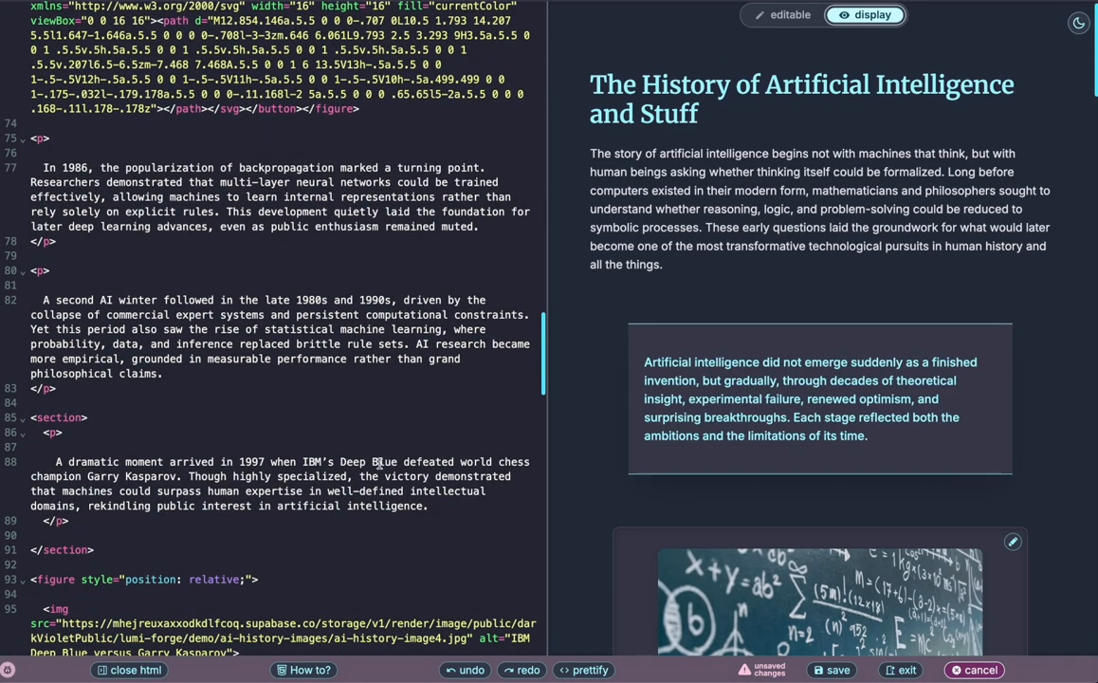
{"action": "left_click", "coordinate": [576, 671]}
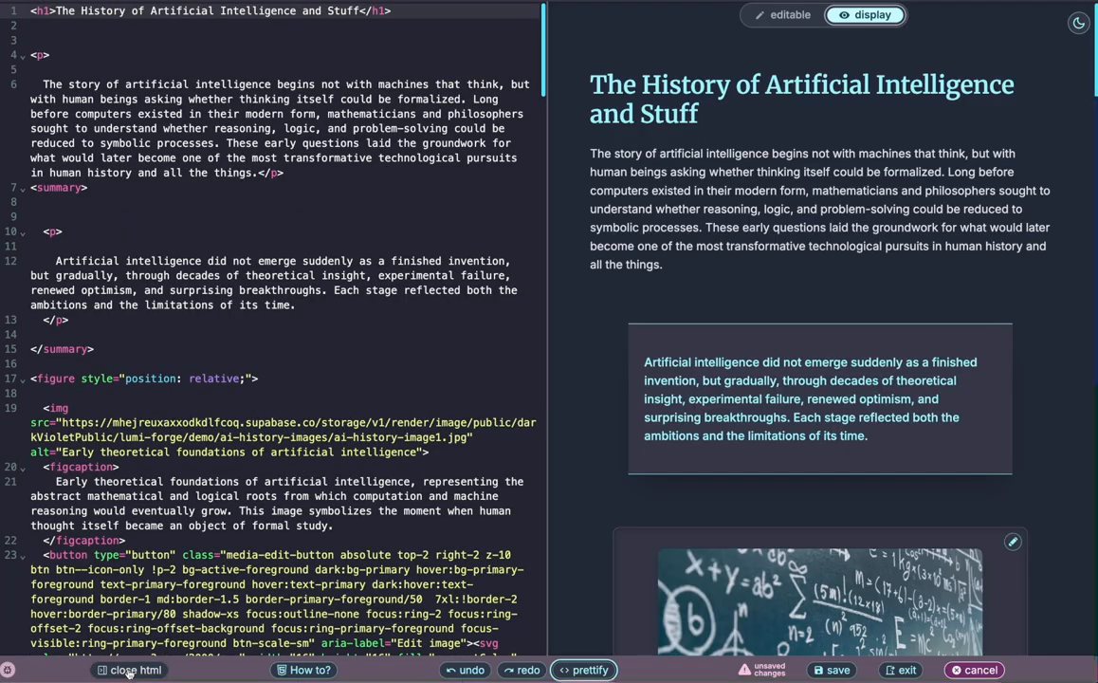
Read through the Get Started, Interface and How HTML Works sections of the how-to guide, and close the guide.
{"action": "left_click", "coordinate": [303, 670]}
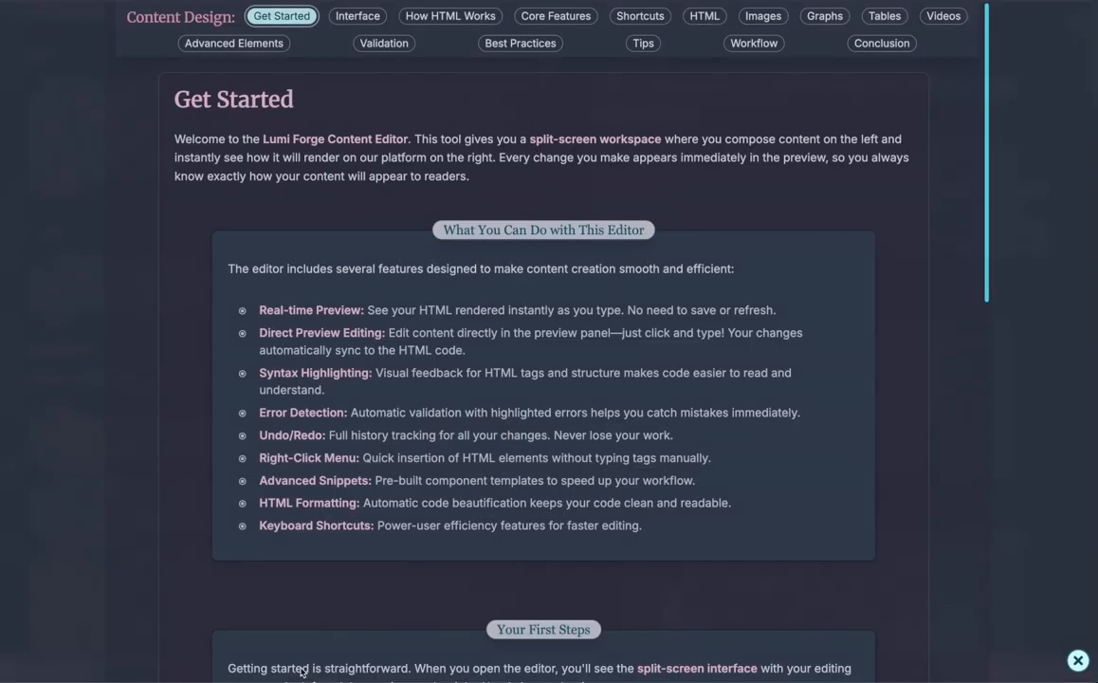
{"action": "scroll", "coordinate": [788, 469], "scroll_direction": "down", "scroll_amount": 7}
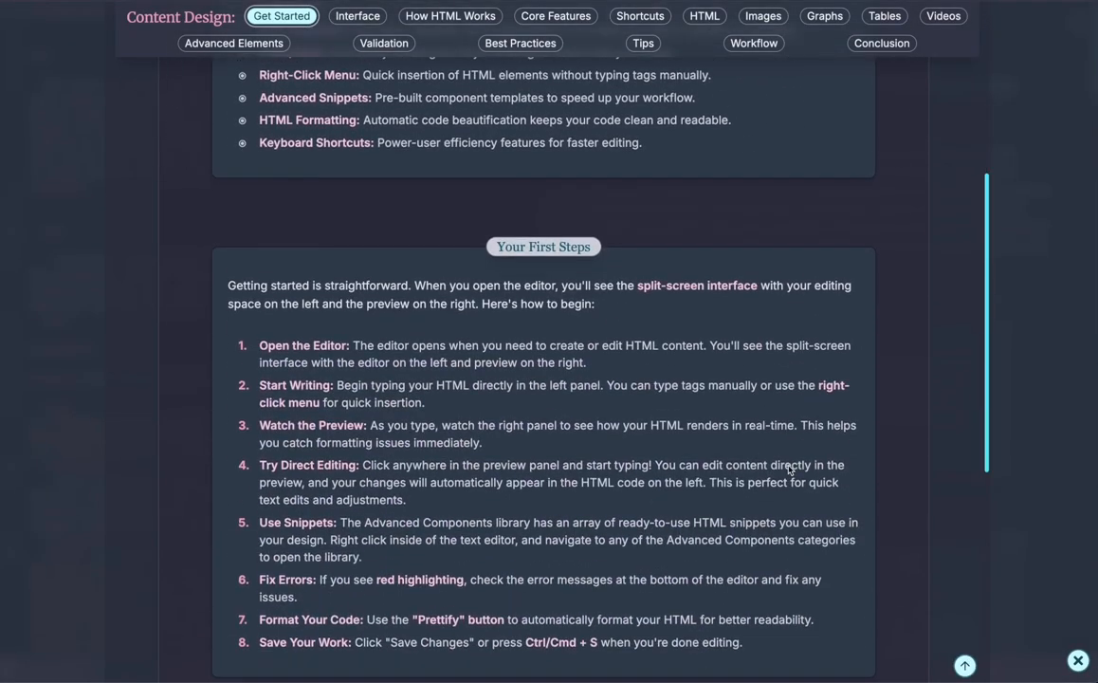
{"action": "scroll", "coordinate": [789, 470], "scroll_direction": "down", "scroll_amount": 3}
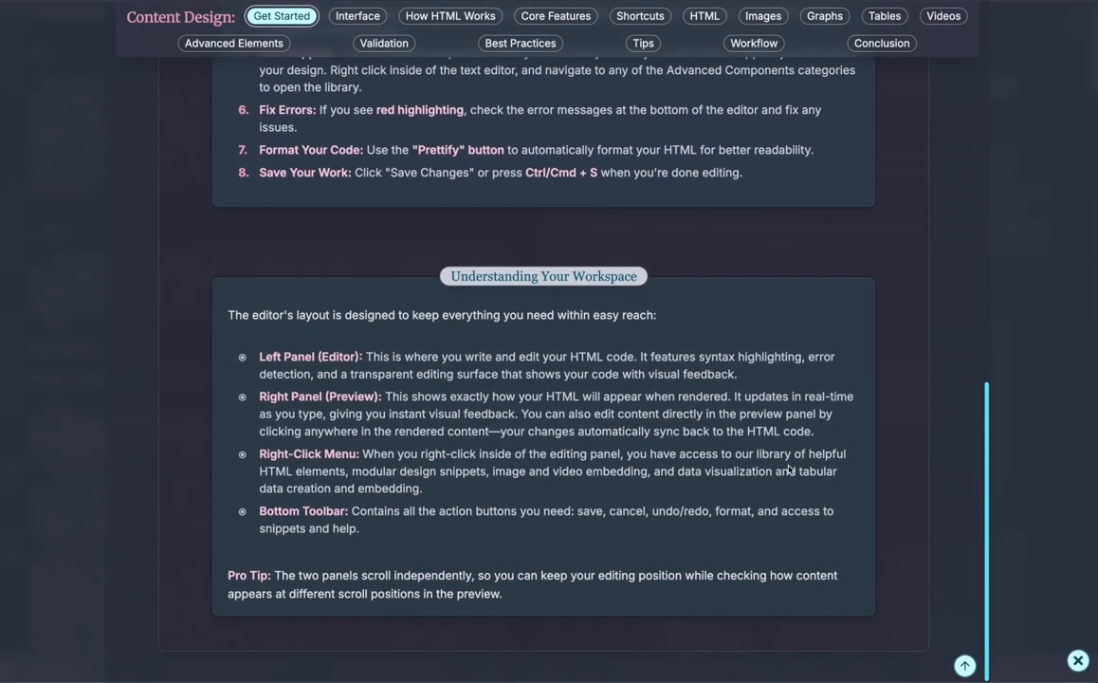
{"action": "left_click", "coordinate": [357, 16]}
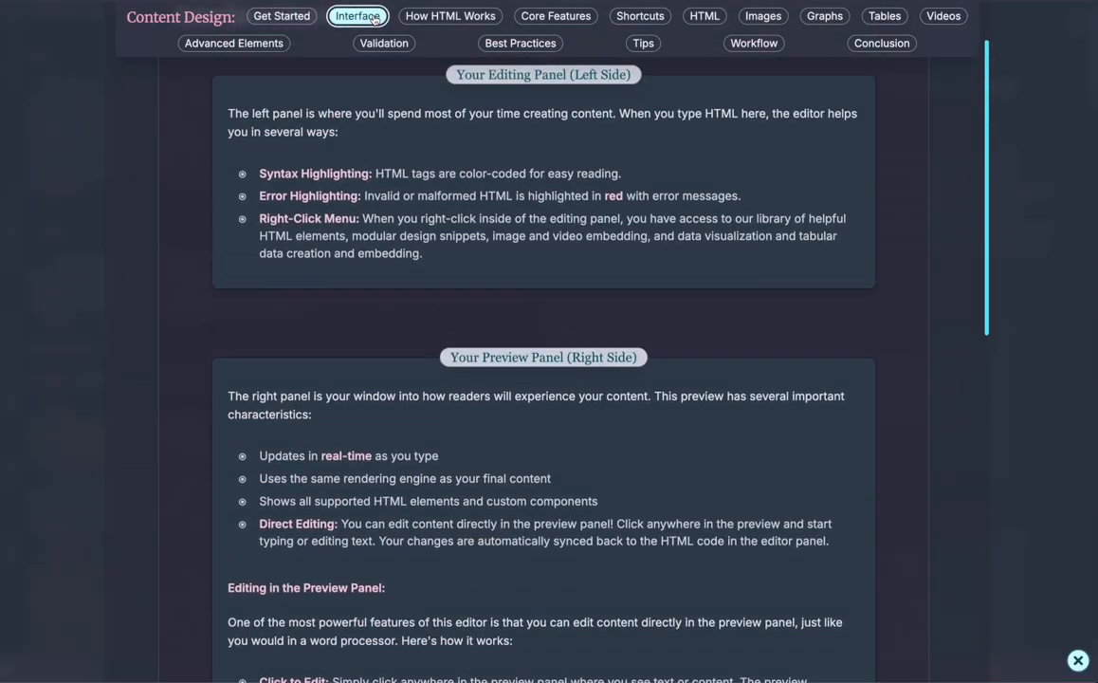
{"action": "left_click", "coordinate": [456, 17]}
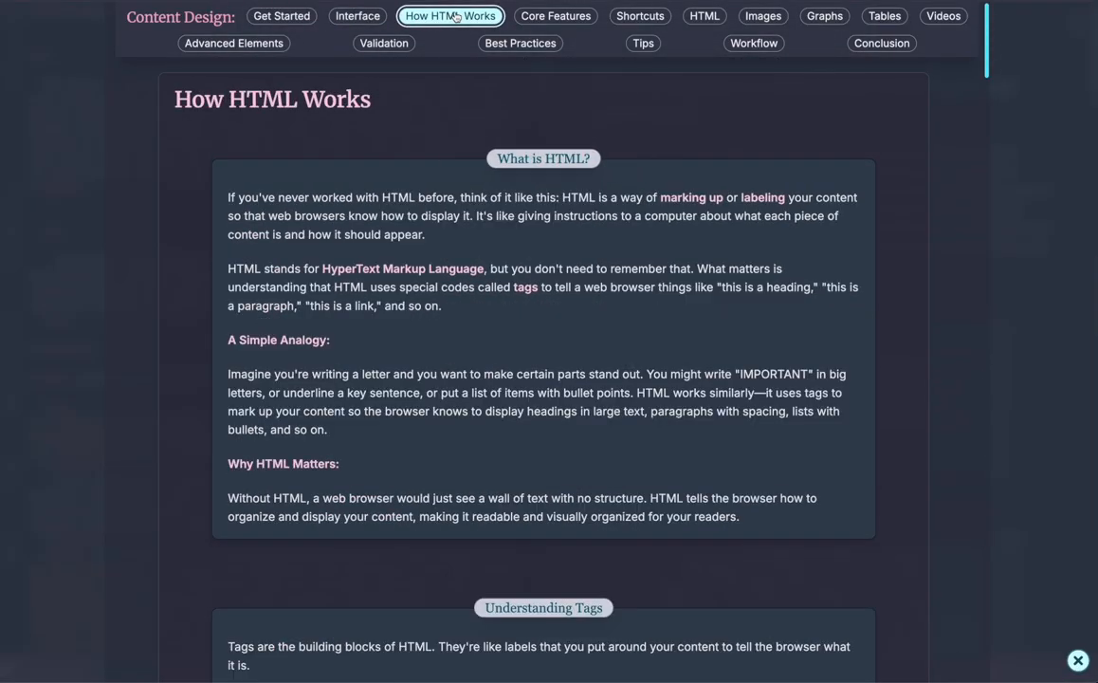
{"action": "key", "text": "Escape"}
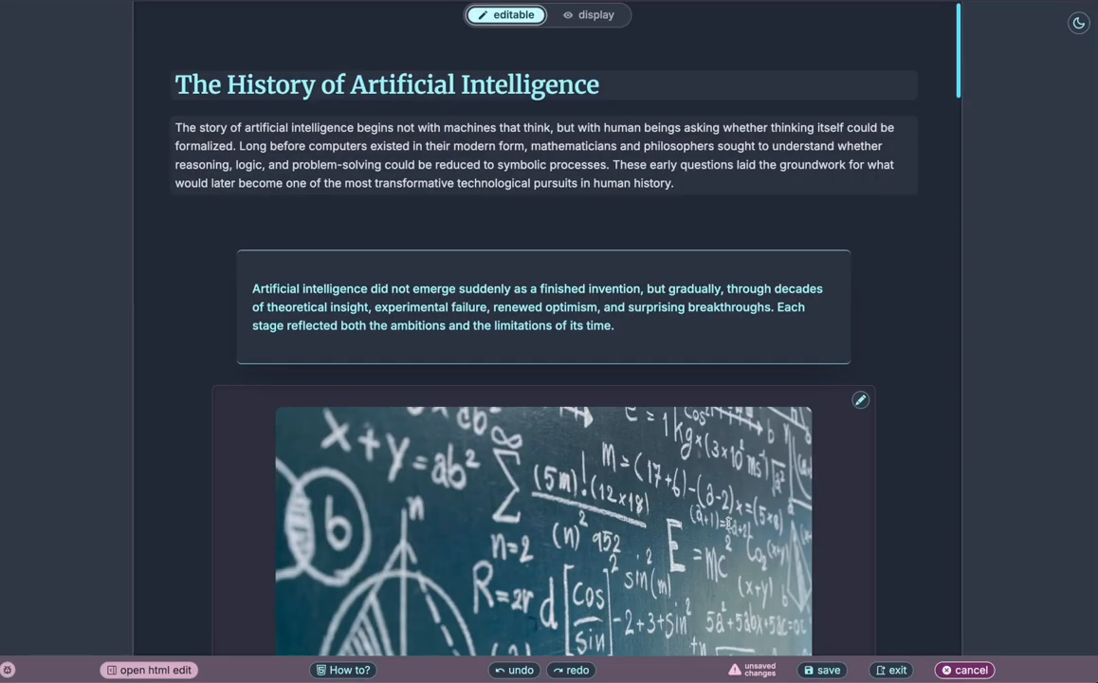
Switch the article to display mode and review its text and images from start to end.
{"action": "left_click", "coordinate": [596, 17]}
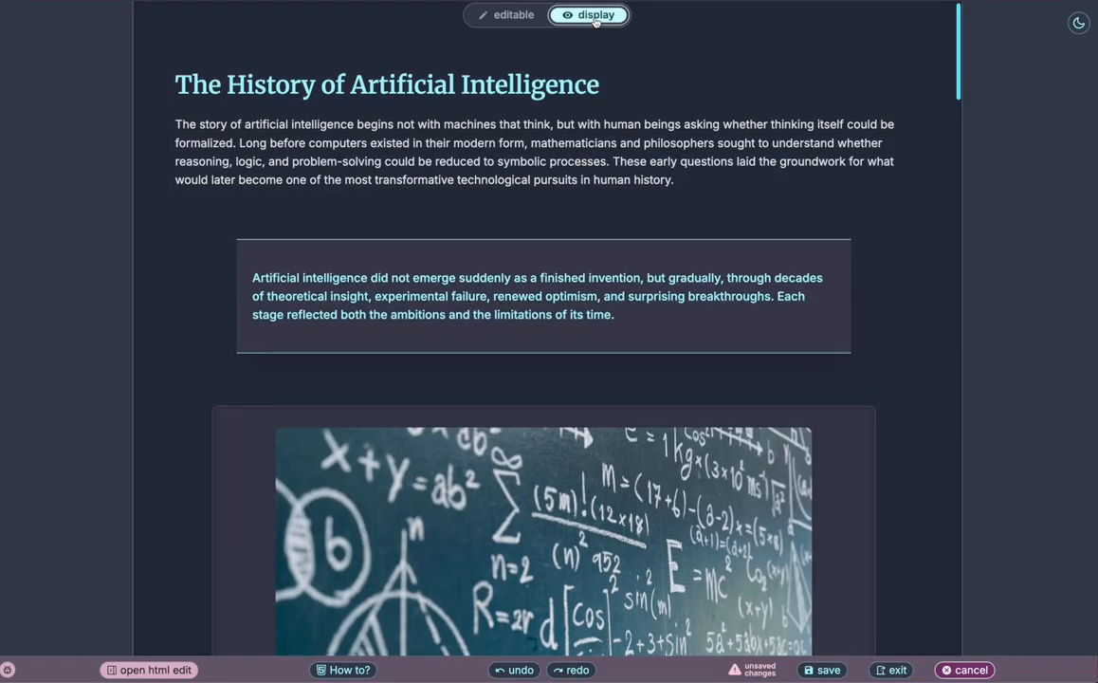
{"action": "scroll", "coordinate": [603, 357], "scroll_direction": "down", "scroll_amount": 20}
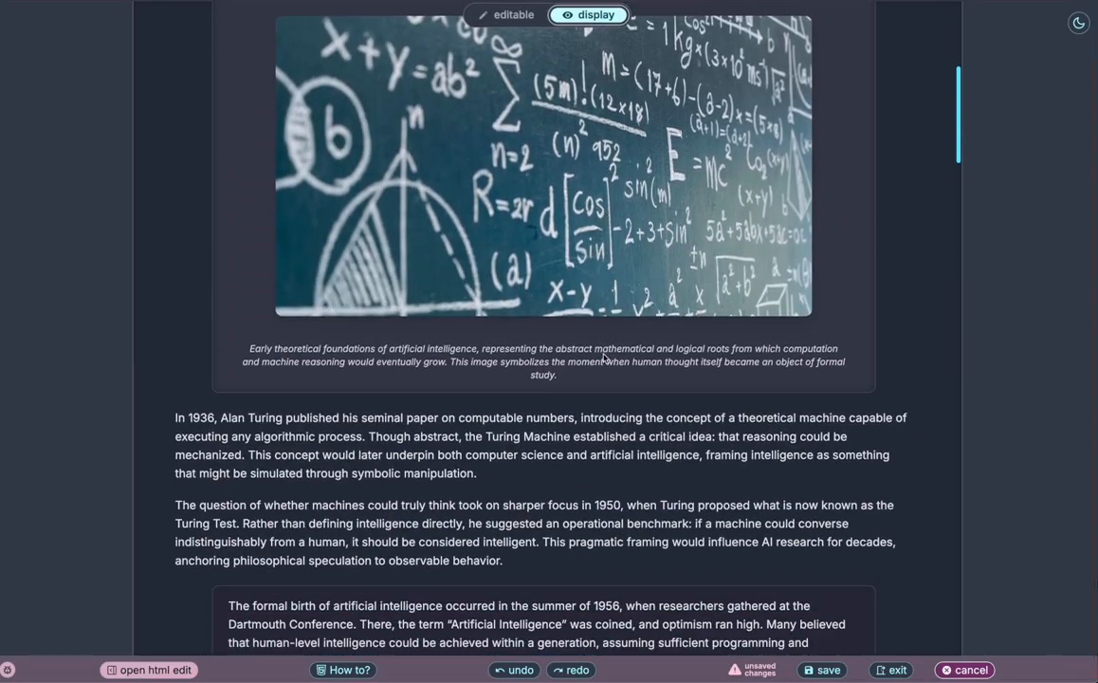
{"action": "scroll", "coordinate": [604, 358], "scroll_direction": "down", "scroll_amount": 20}
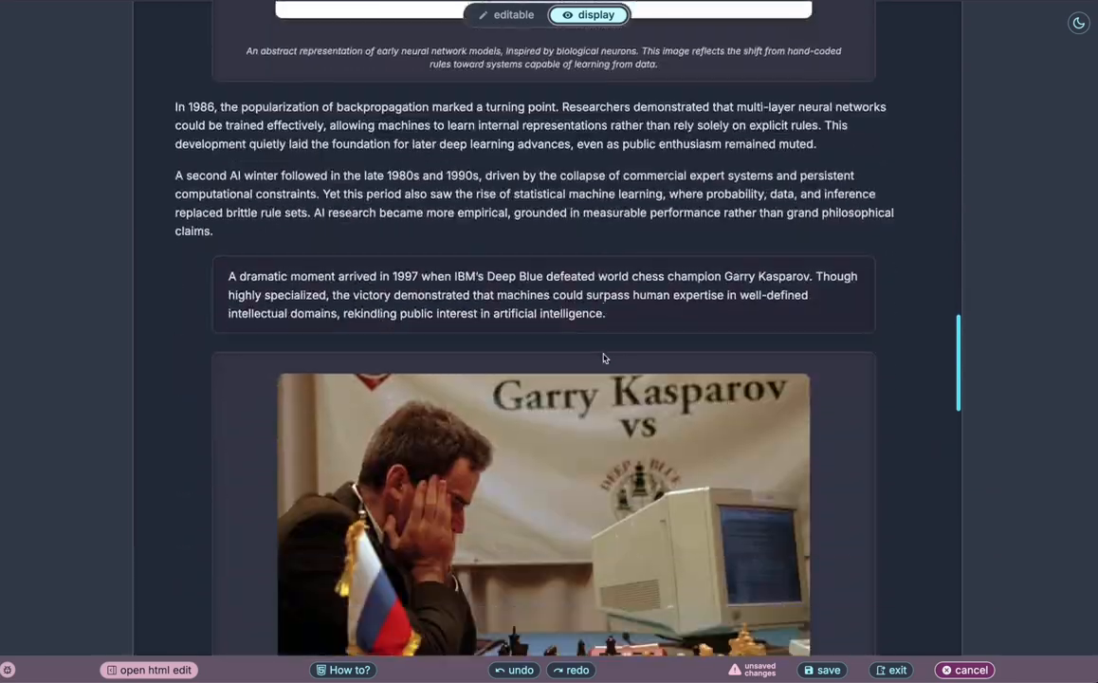
{"action": "scroll", "coordinate": [604, 357], "scroll_direction": "down", "scroll_amount": 5}
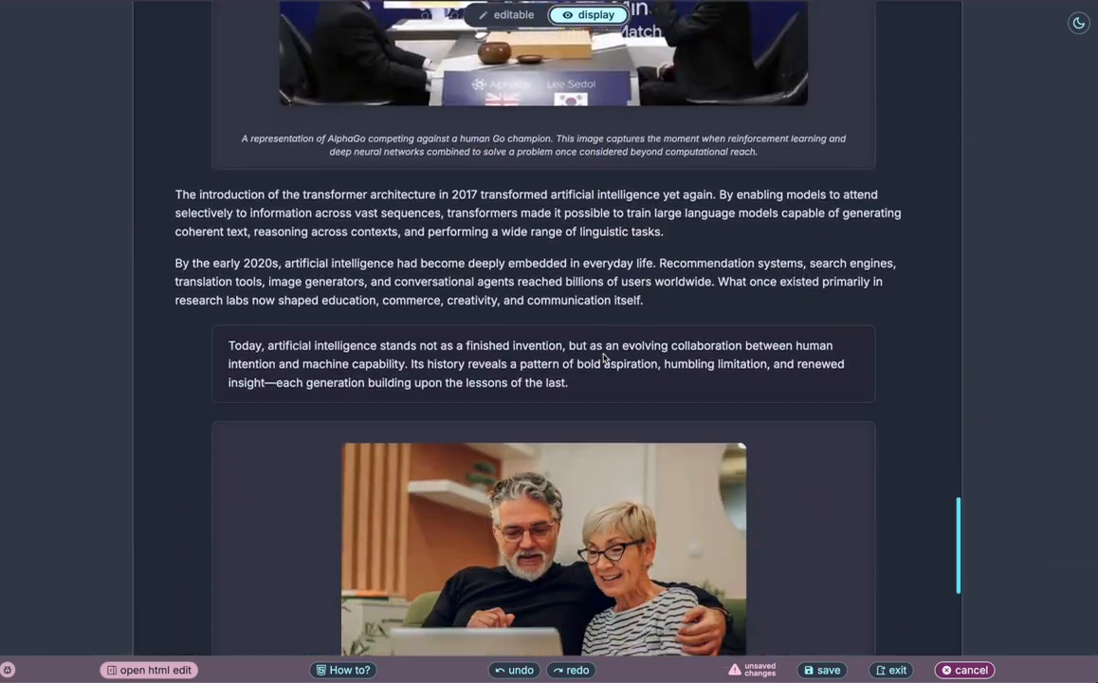
{"action": "scroll", "coordinate": [603, 358], "scroll_direction": "up", "scroll_amount": 20}
{"action": "scroll", "coordinate": [603, 358], "scroll_direction": "up", "scroll_amount": 15}
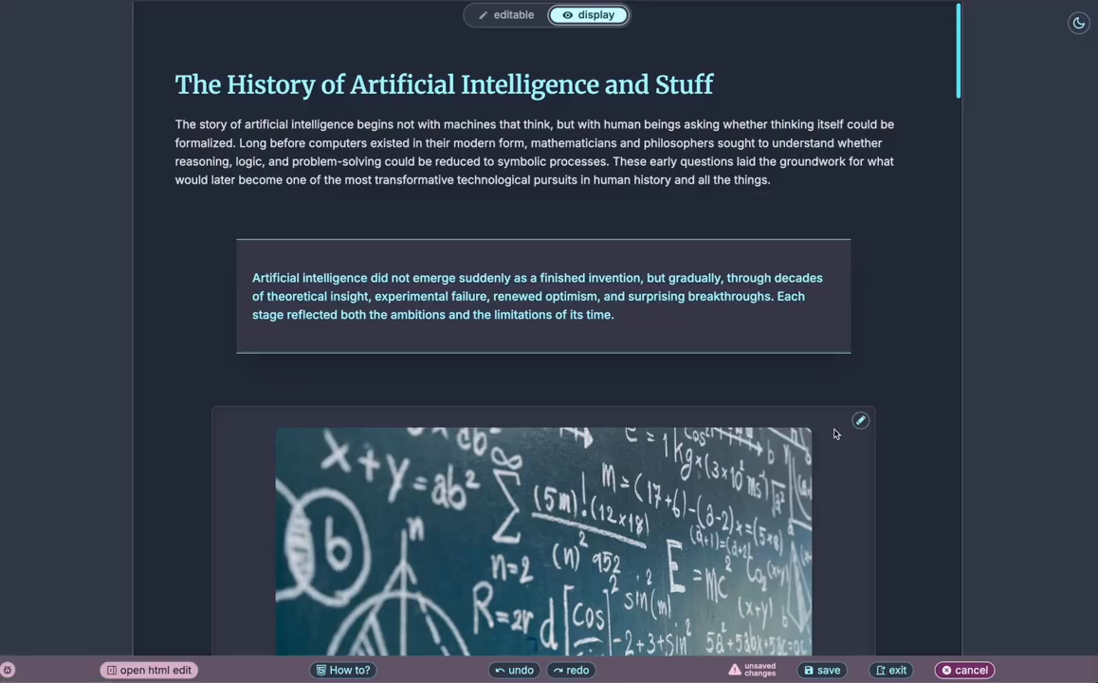
Search Unsplash for "Math on a chalkboard" and pick the photo of a teacher writing on the board to replace the first article image.
{"action": "scroll", "coordinate": [892, 333], "scroll_direction": "down", "scroll_amount": 4}
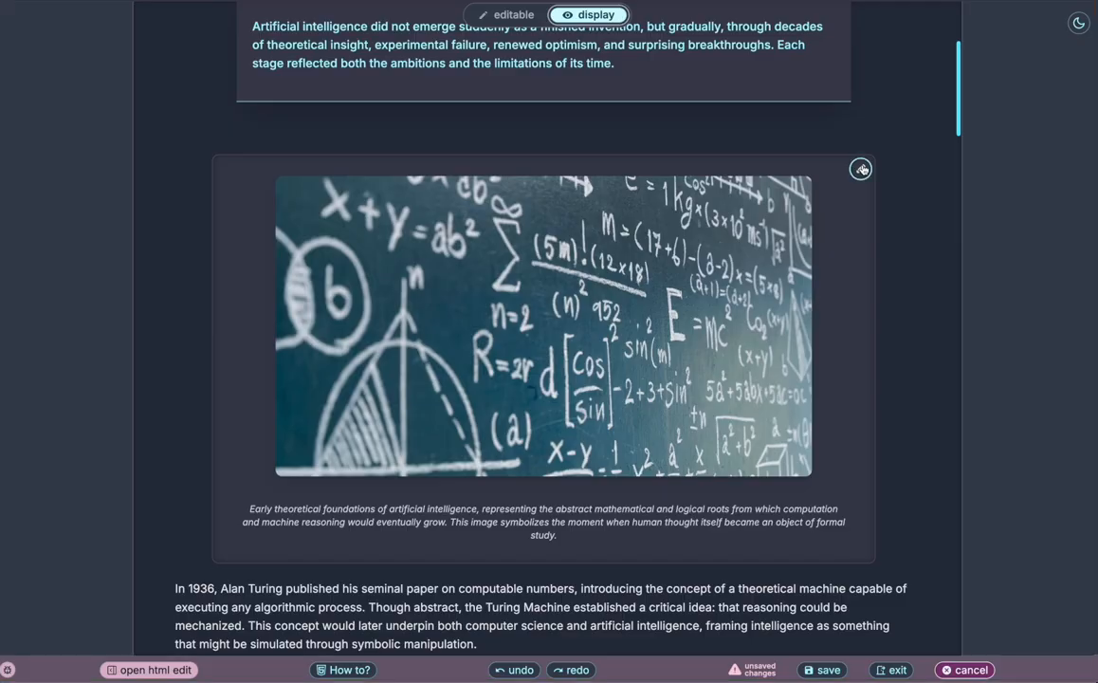
{"action": "left_click", "coordinate": [861, 169]}
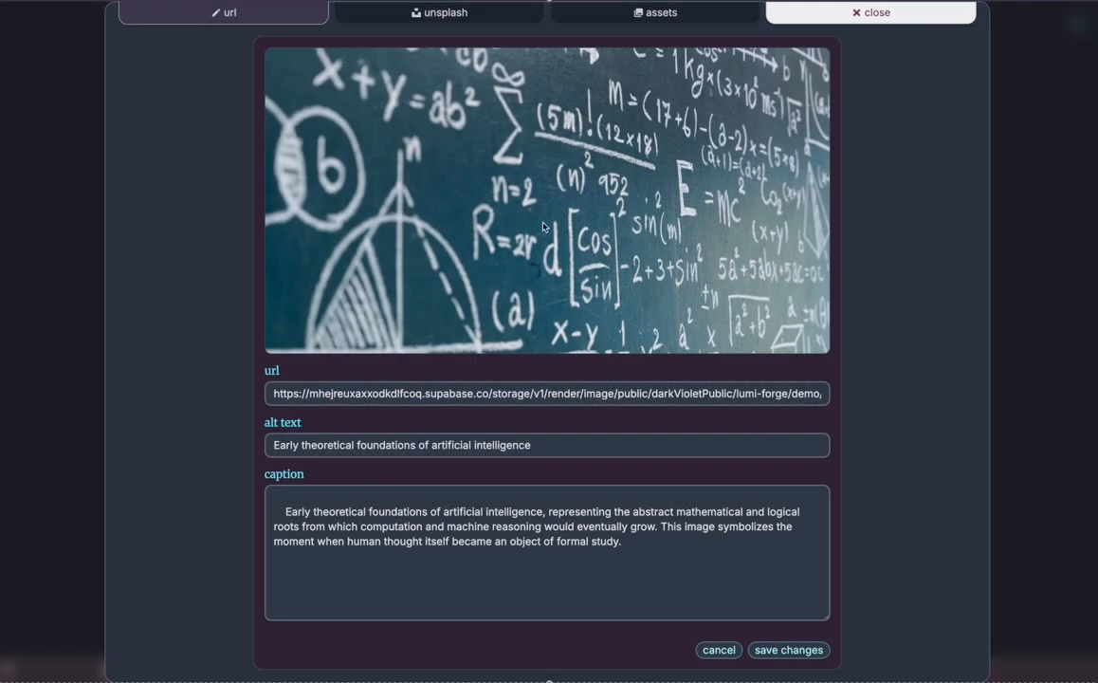
{"action": "left_click", "coordinate": [463, 14]}
{"action": "type", "text": "Math on a chalkboard"}
{"action": "left_click", "coordinate": [858, 56]}
{"action": "left_click", "coordinate": [380, 347]}
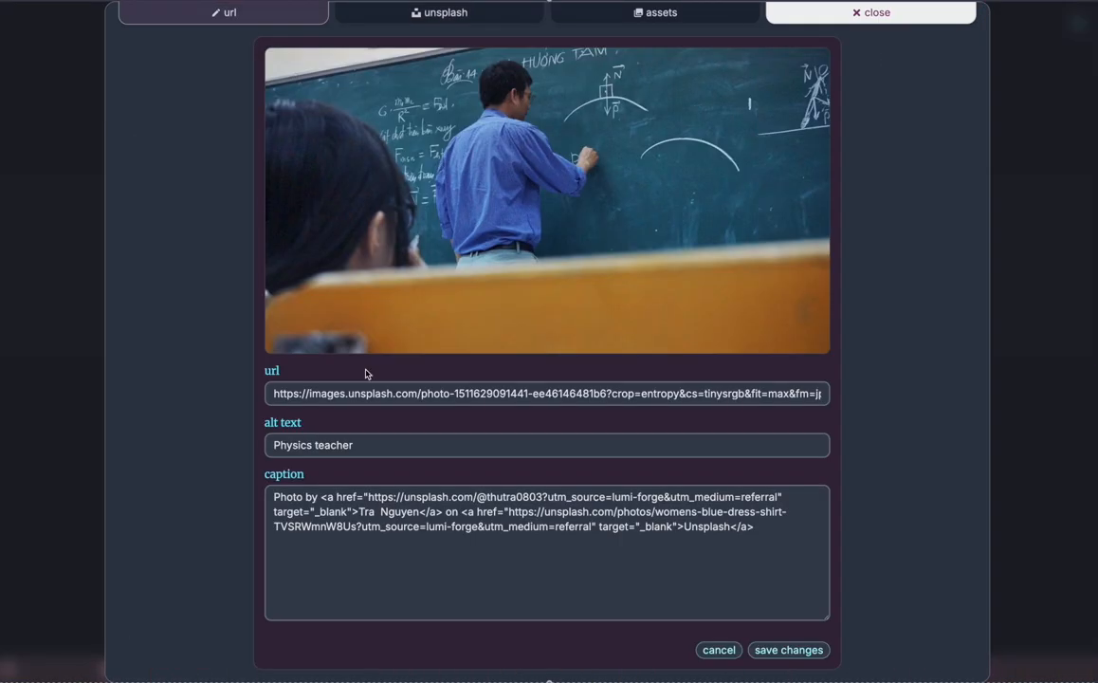
Set the new image's alt text to "AI Math" and save the image changes.
{"action": "left_click_drag", "start_coordinate": [410, 441], "coordinate": [238, 449]}
{"action": "type", "text": "AI Math"}
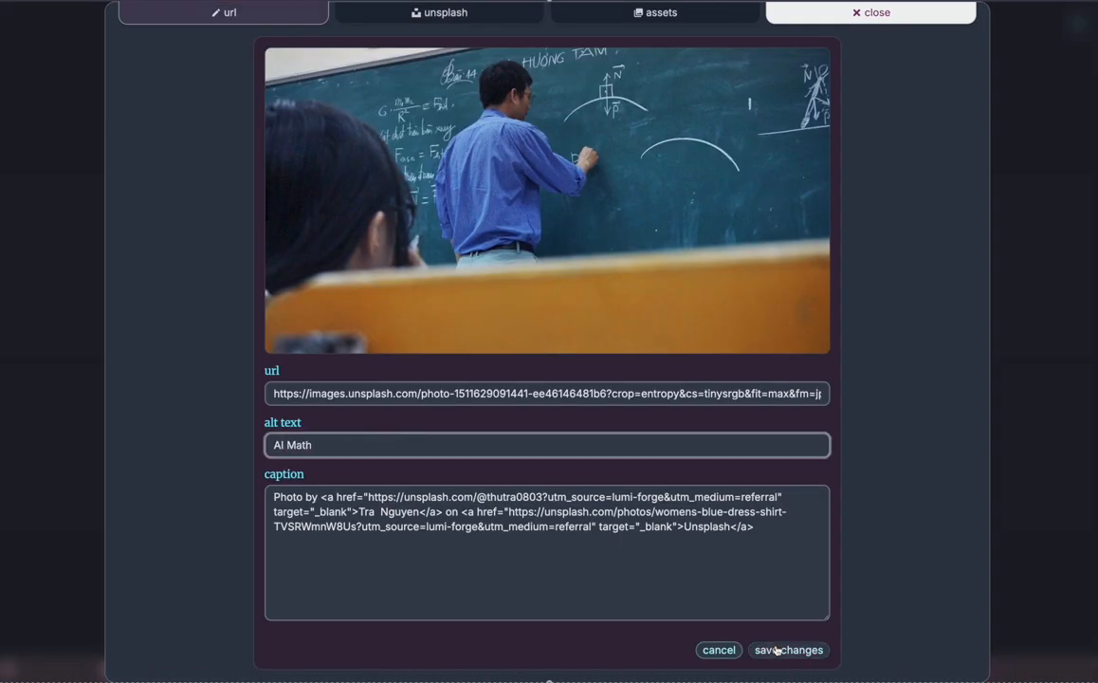
{"action": "left_click", "coordinate": [788, 650]}
Inspect the Unsplash link and the photographer link in the image caption, closing the link builder each time without changes.
{"action": "scroll", "coordinate": [929, 548], "scroll_direction": "down", "scroll_amount": 3}
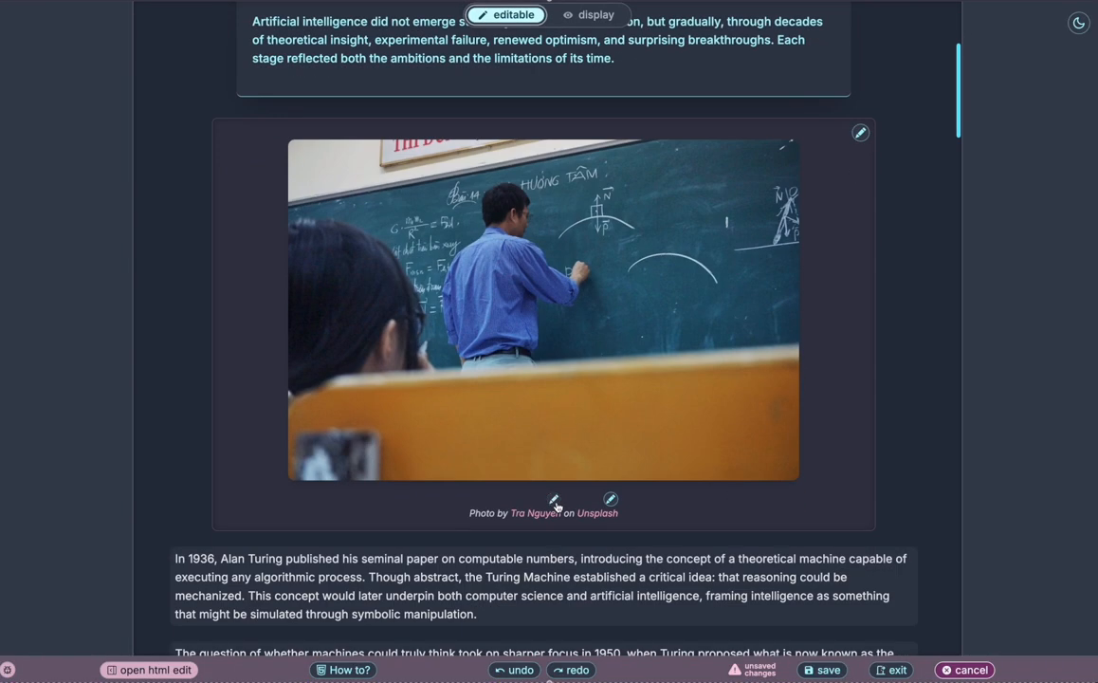
{"action": "left_click", "coordinate": [612, 500]}
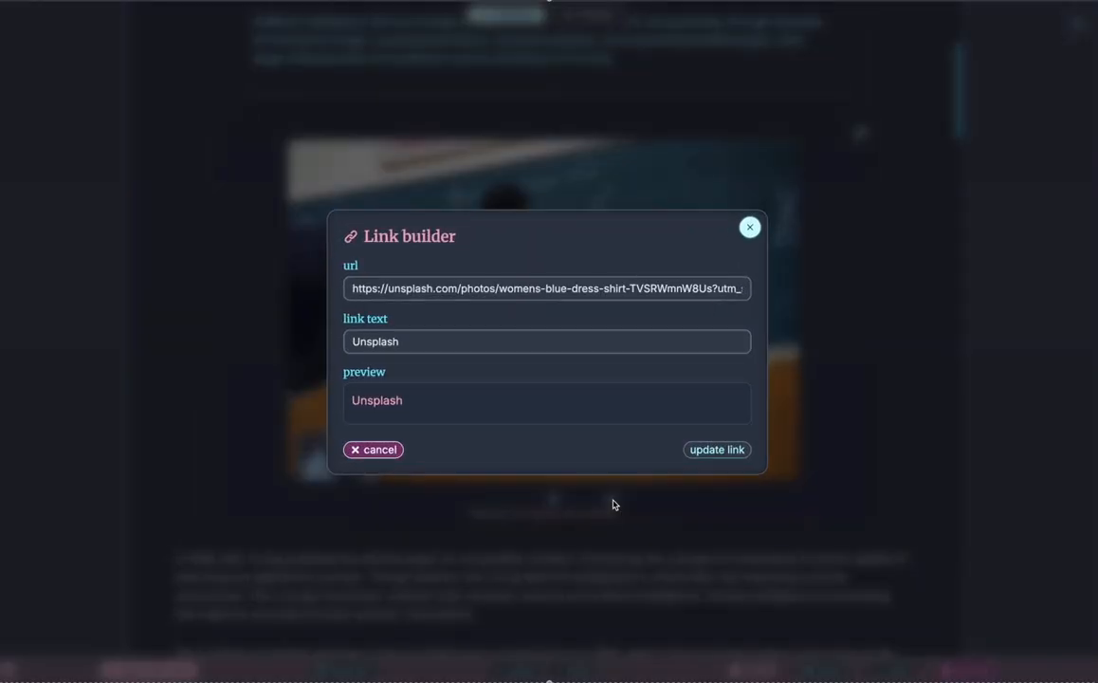
{"action": "left_click", "coordinate": [375, 450]}
{"action": "left_click", "coordinate": [553, 499]}
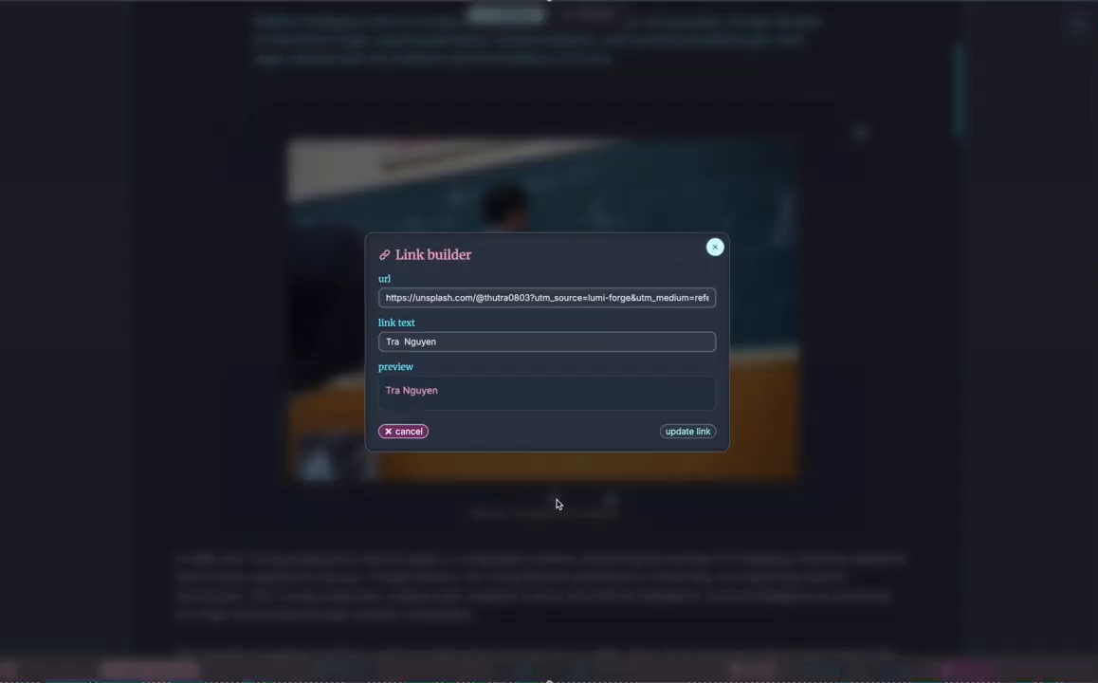
{"action": "left_click", "coordinate": [377, 451]}
Replace the black-and-white Dartmouth group photo with the standing duckling image from the public assets, and save the change.
{"action": "scroll", "coordinate": [818, 586], "scroll_direction": "down", "scroll_amount": 3}
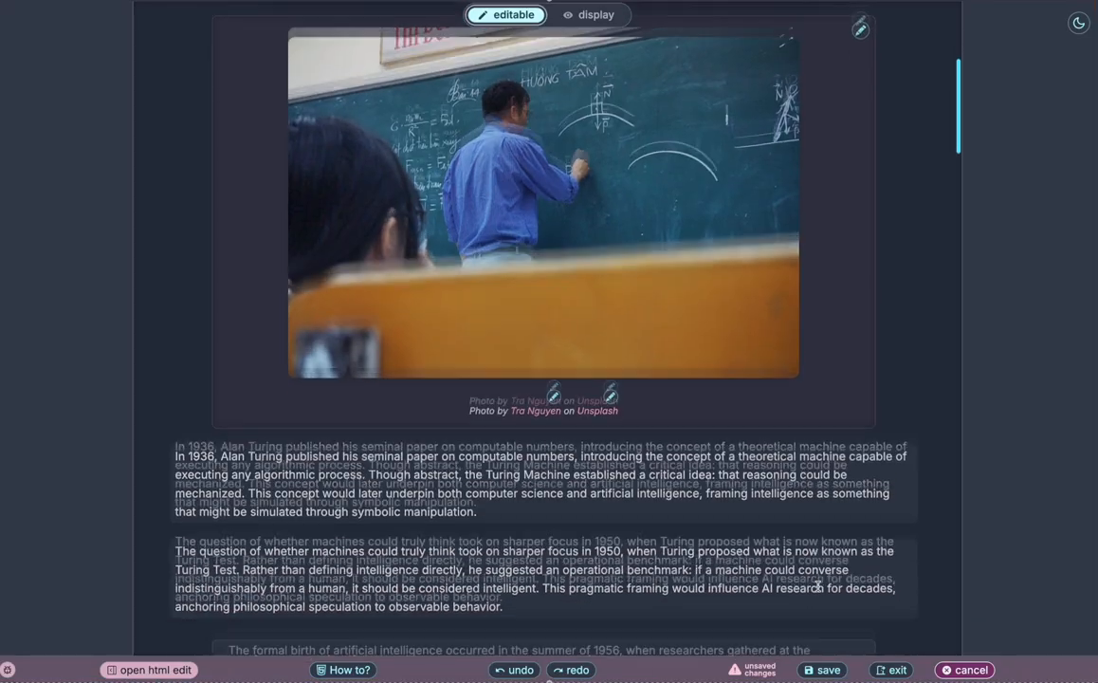
{"action": "scroll", "coordinate": [817, 587], "scroll_direction": "down", "scroll_amount": 5}
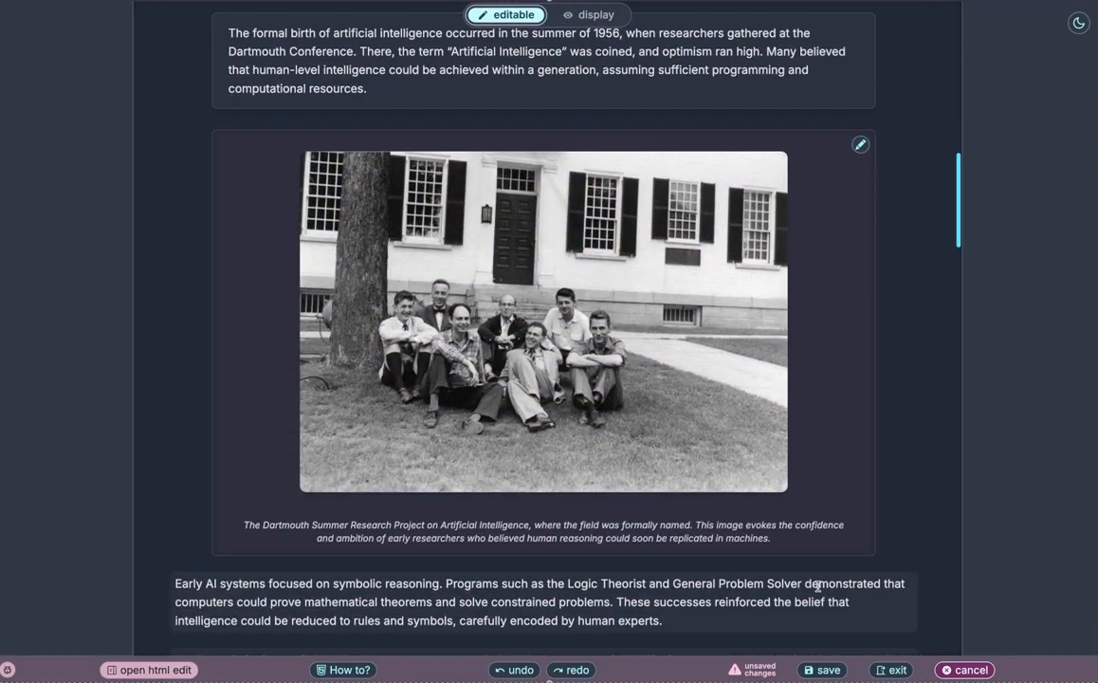
{"action": "left_click", "coordinate": [860, 146]}
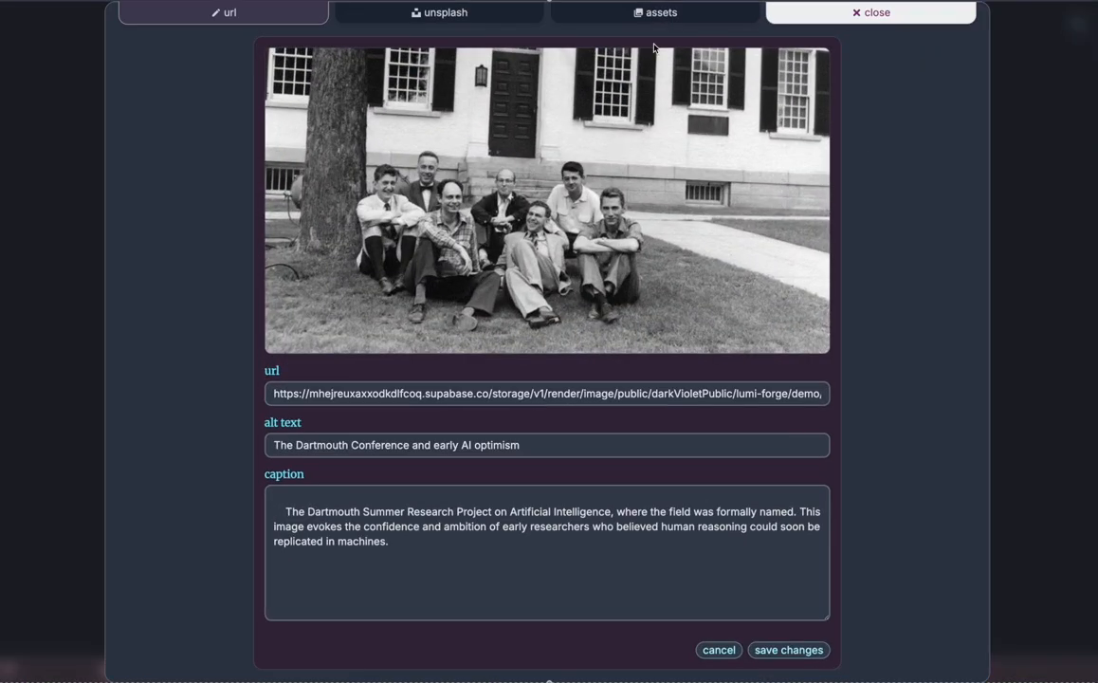
{"action": "left_click", "coordinate": [655, 21]}
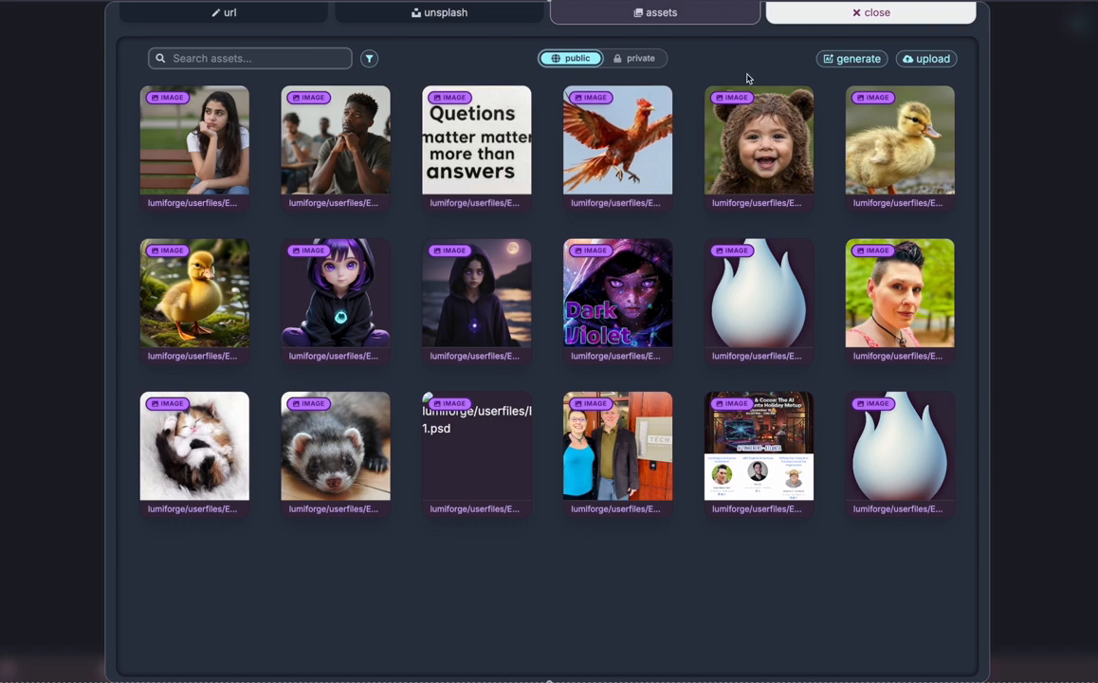
{"action": "left_click", "coordinate": [940, 100]}
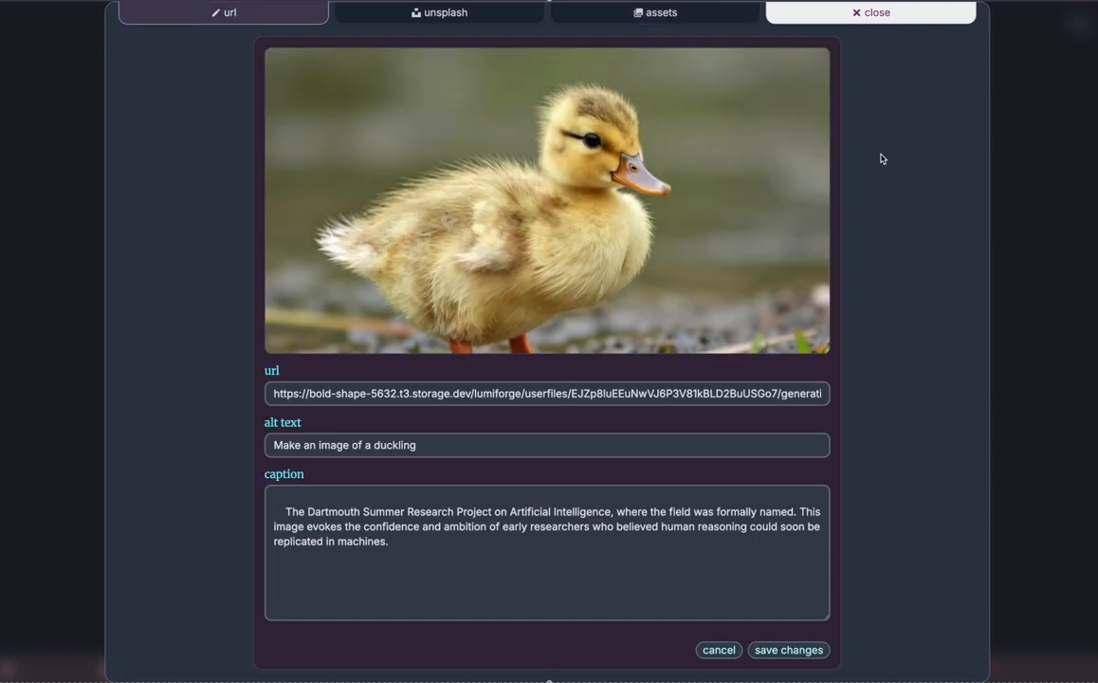
{"action": "left_click", "coordinate": [786, 649]}
Set the alt text of the chalkboard teacher photo to "AI Math" and save the image changes.
{"action": "scroll", "coordinate": [896, 513], "scroll_direction": "down", "scroll_amount": 8}
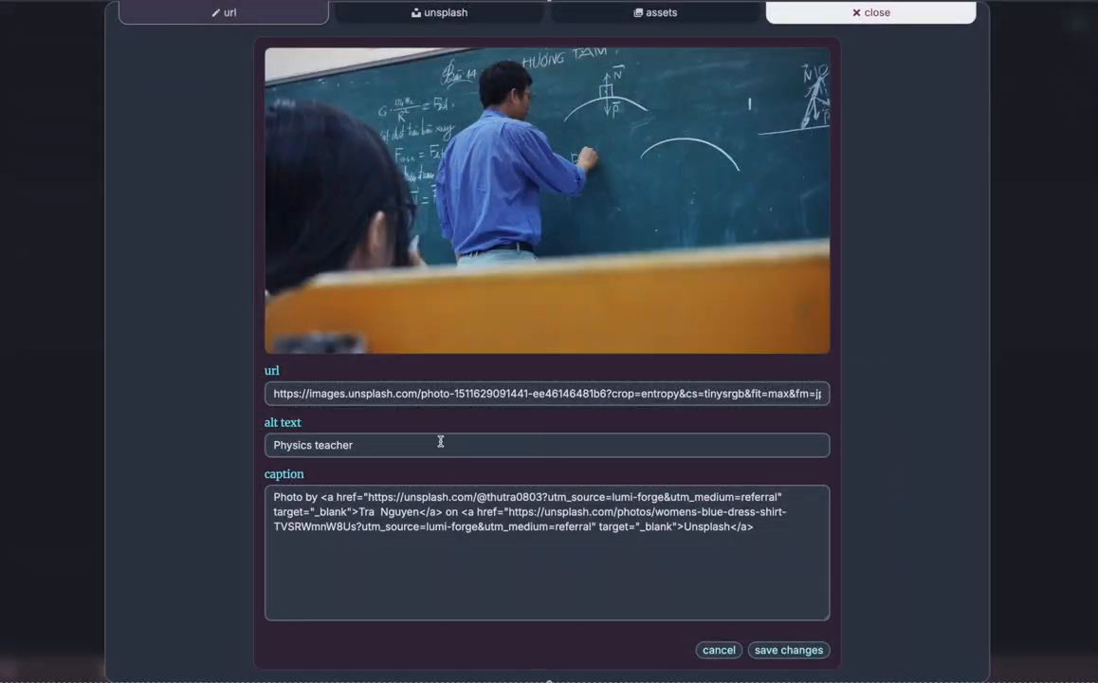
{"action": "left_click", "coordinate": [411, 443]}
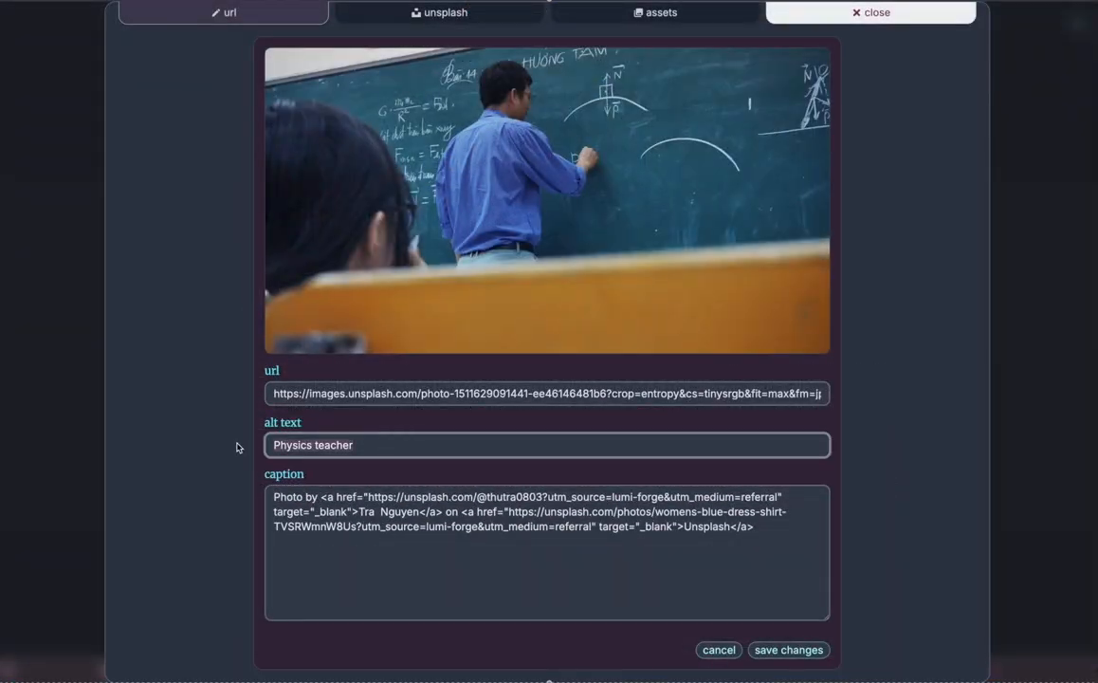
{"action": "key", "text": "ctrl+a"}
{"action": "type", "text": "AI "}
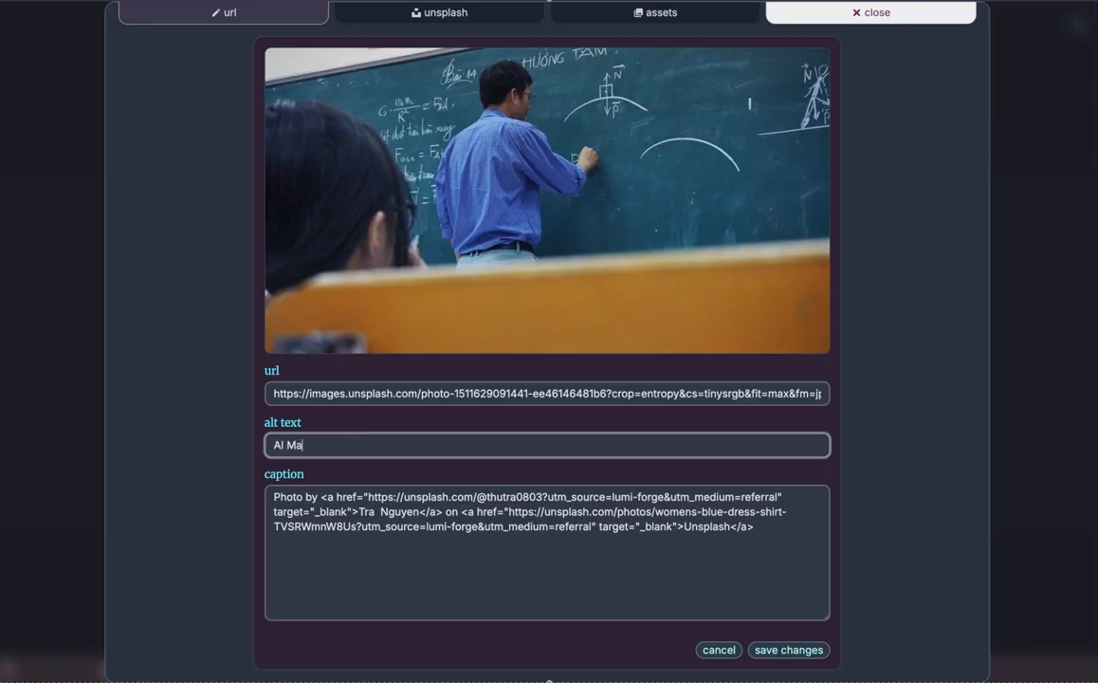
{"action": "type", "text": "Math"}
{"action": "left_click", "coordinate": [782, 650]}
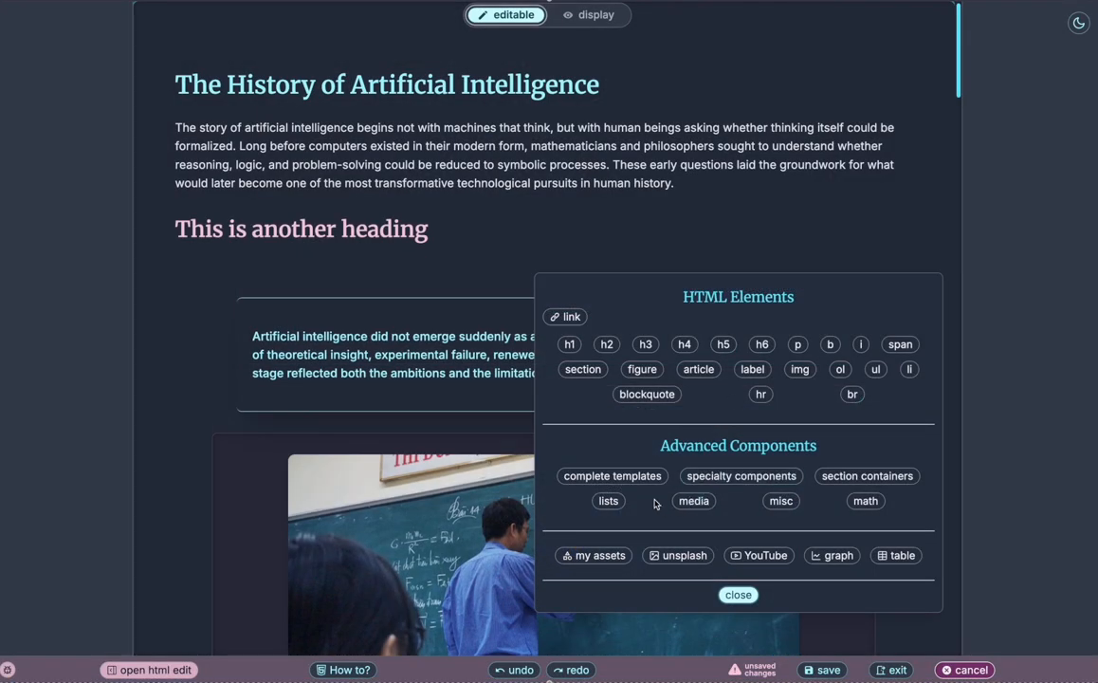
Search YouTube for "AI History" and insert "The Entire History of Artificial Intelligence (Last 100 Years)" under the "This is another heading" heading.
{"action": "left_click", "coordinate": [767, 556]}
{"action": "left_click", "coordinate": [523, 209]}
{"action": "type", "text": "AI History"}
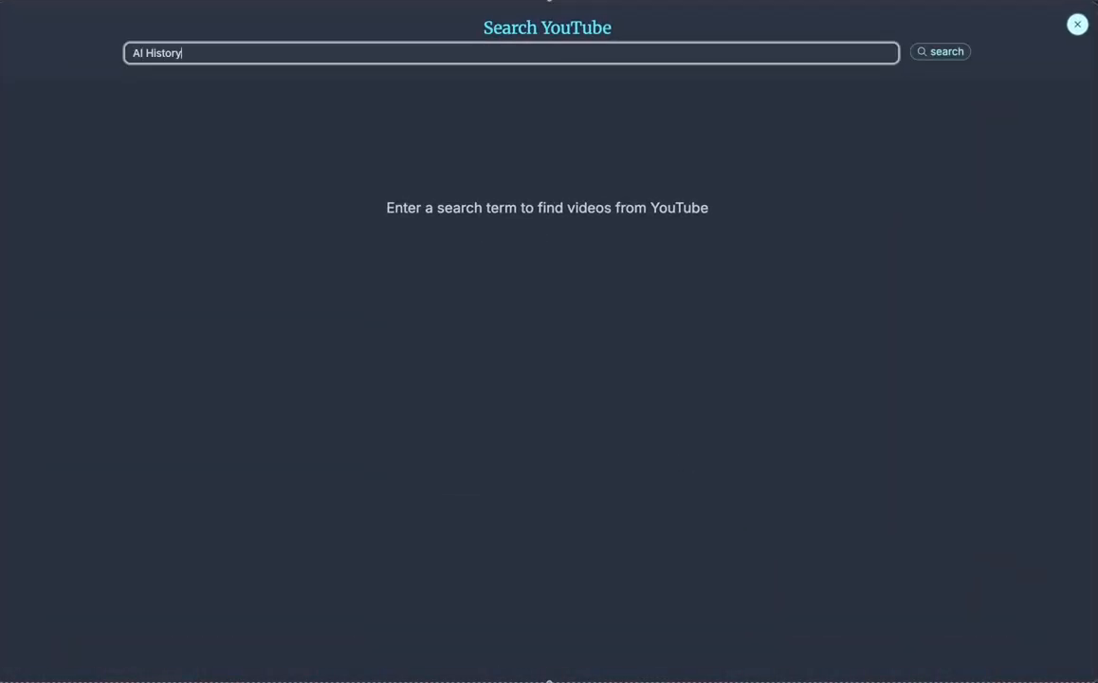
{"action": "key", "text": "Return"}
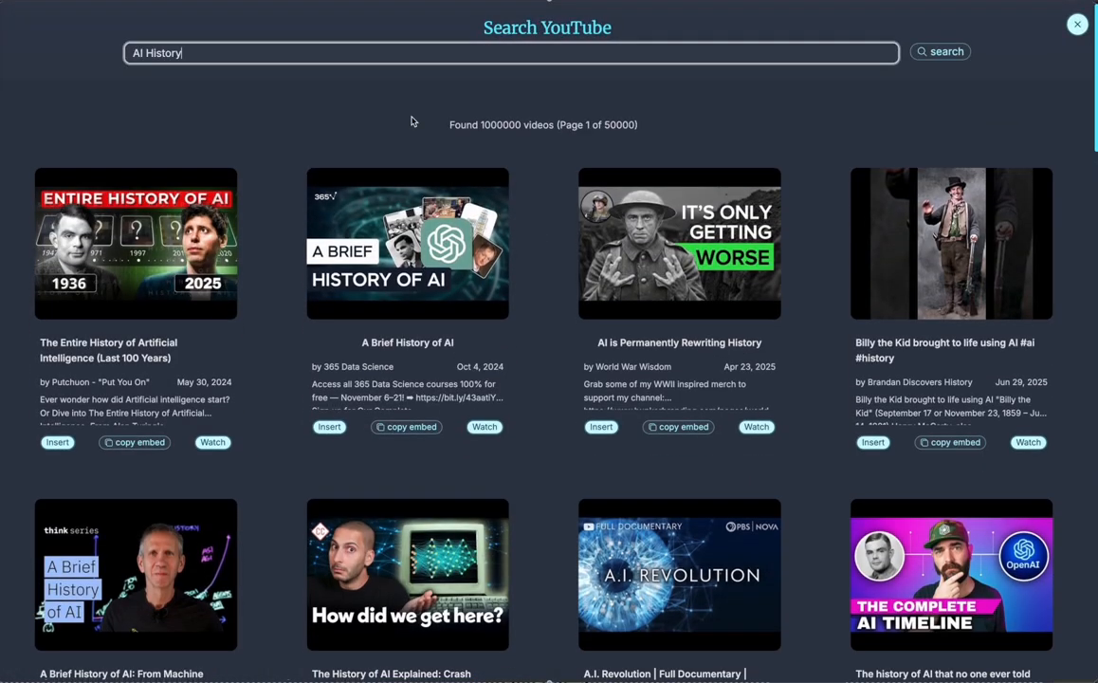
{"action": "left_click", "coordinate": [62, 445]}
Check the inserted video's details without changing them, and caption the video "I am the caption. I am very interesting.".
{"action": "left_click", "coordinate": [859, 278]}
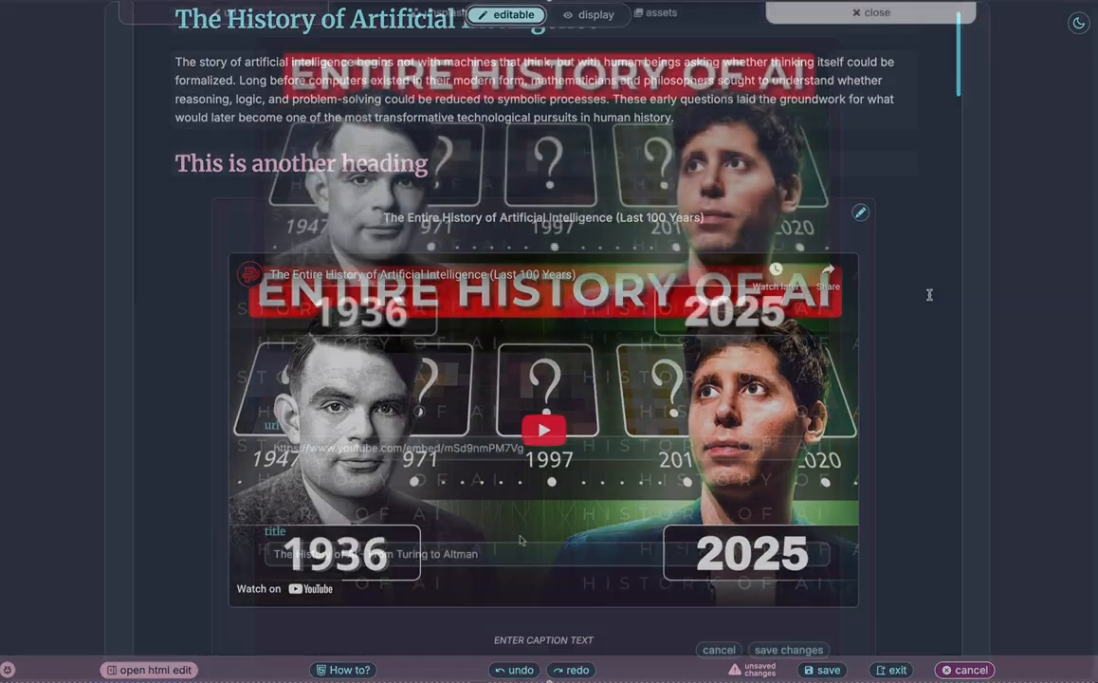
{"action": "left_click", "coordinate": [720, 649]}
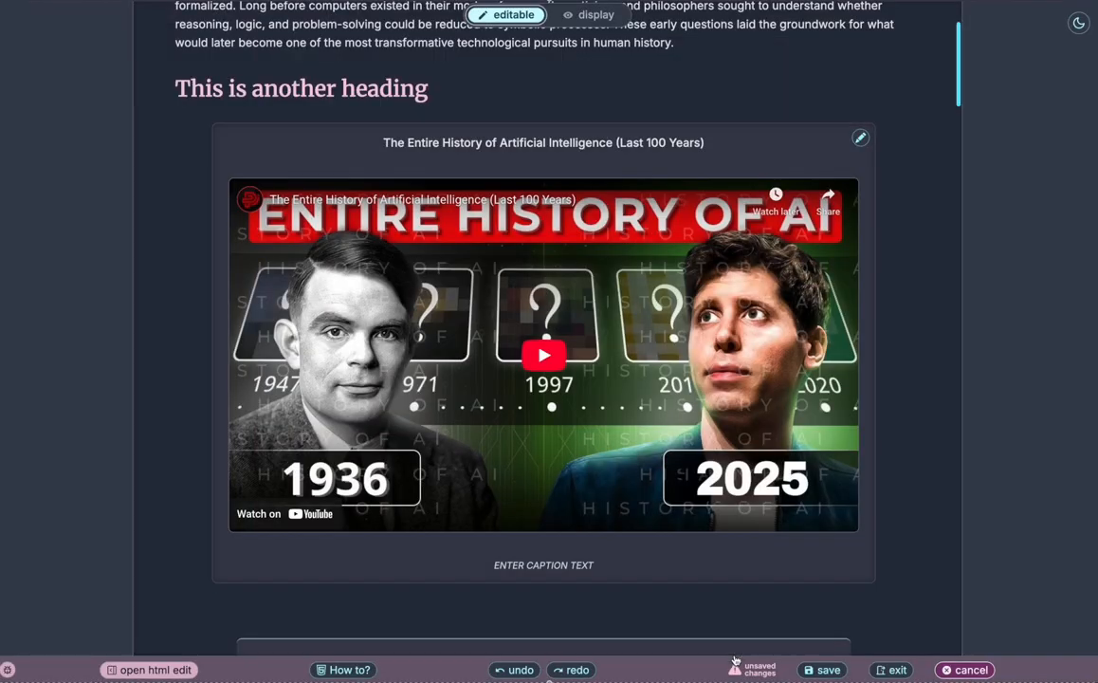
{"action": "left_click", "coordinate": [492, 560]}
{"action": "type", "text": "I am th"}
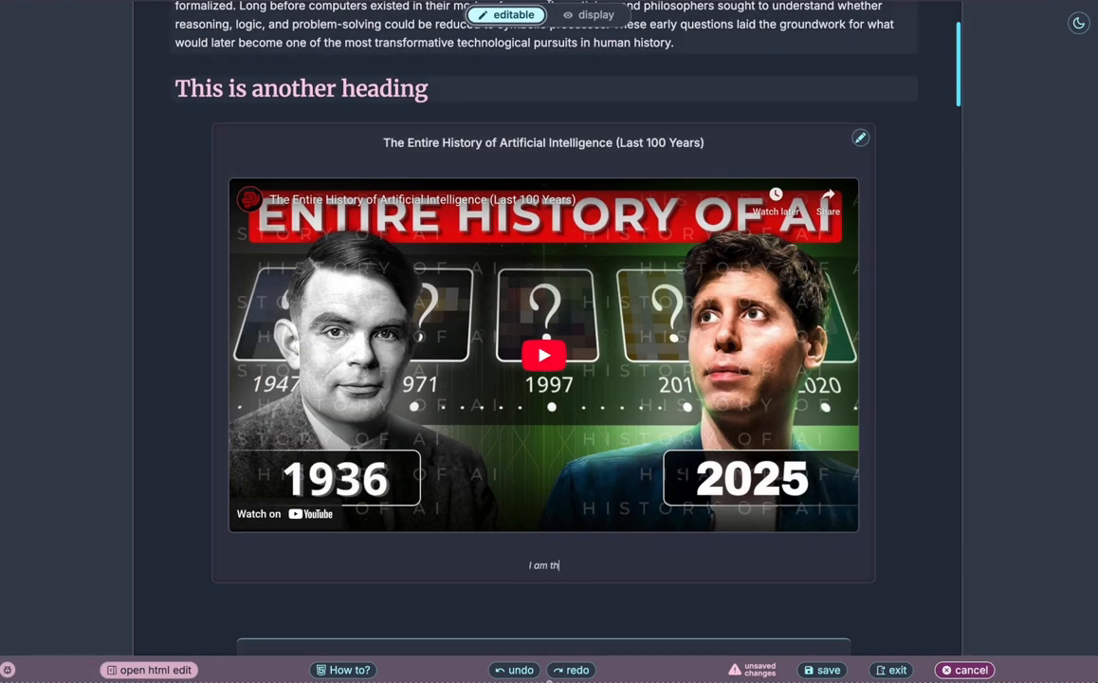
{"action": "type", "text": "e caption. I am very interesting."}
Review the article's images and paragraphs from the chalkboard photo down to the Human Neuron Anatomy diagram.
{"action": "scroll", "coordinate": [680, 553], "scroll_direction": "down", "scroll_amount": 10}
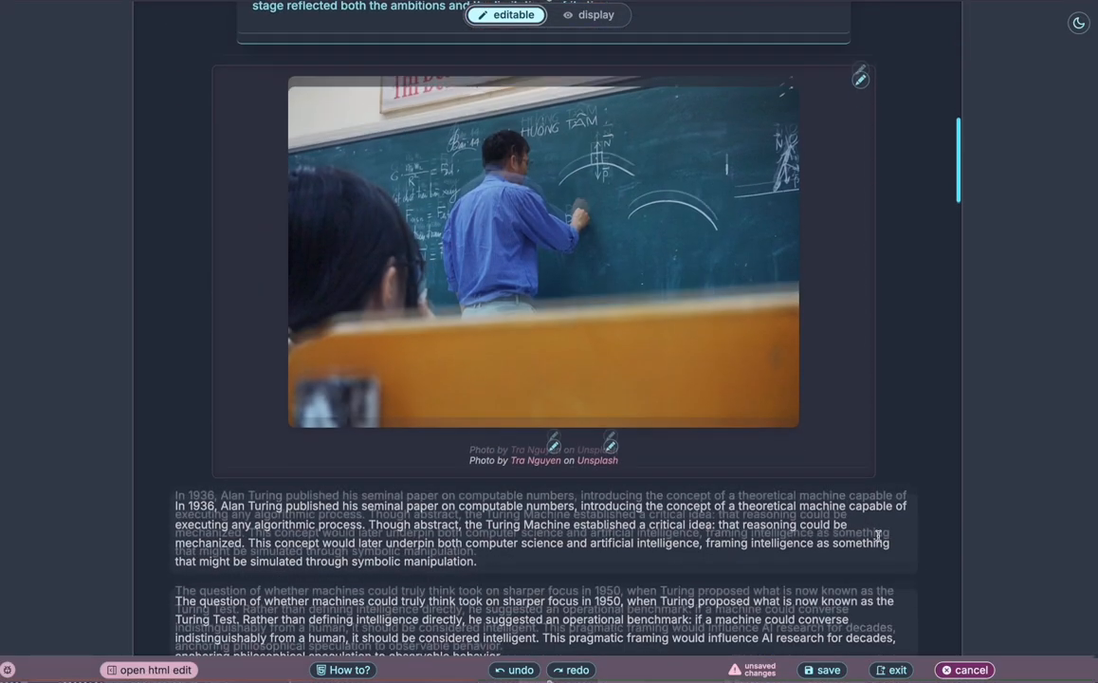
{"action": "scroll", "coordinate": [878, 536], "scroll_direction": "down", "scroll_amount": 3}
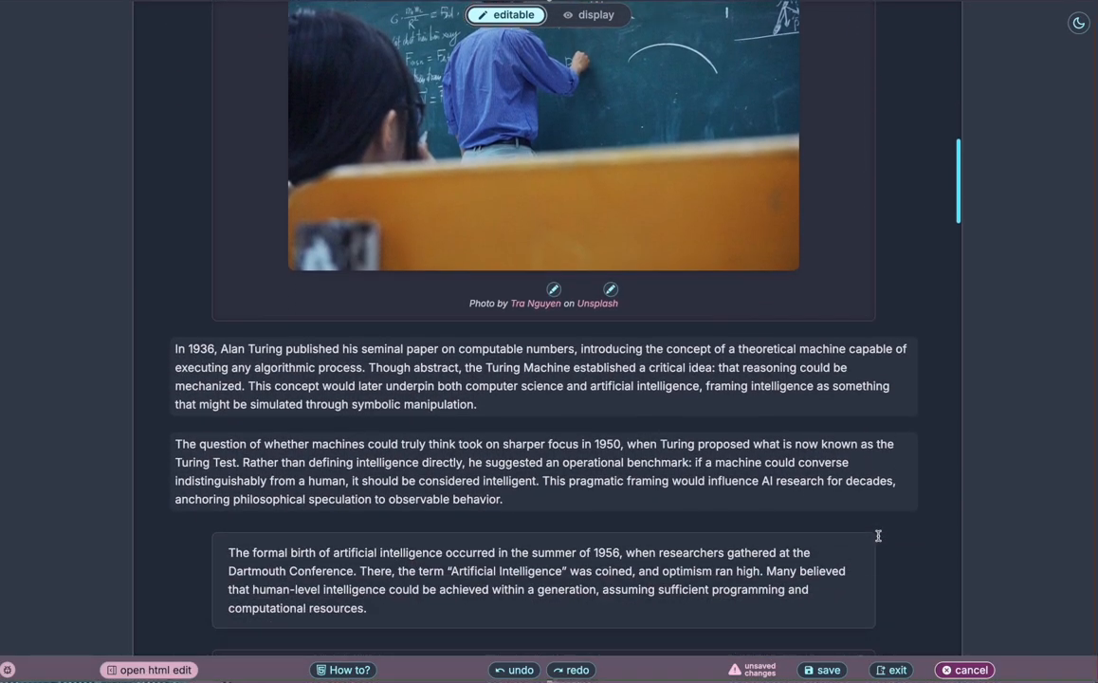
{"action": "scroll", "coordinate": [878, 536], "scroll_direction": "down", "scroll_amount": 6}
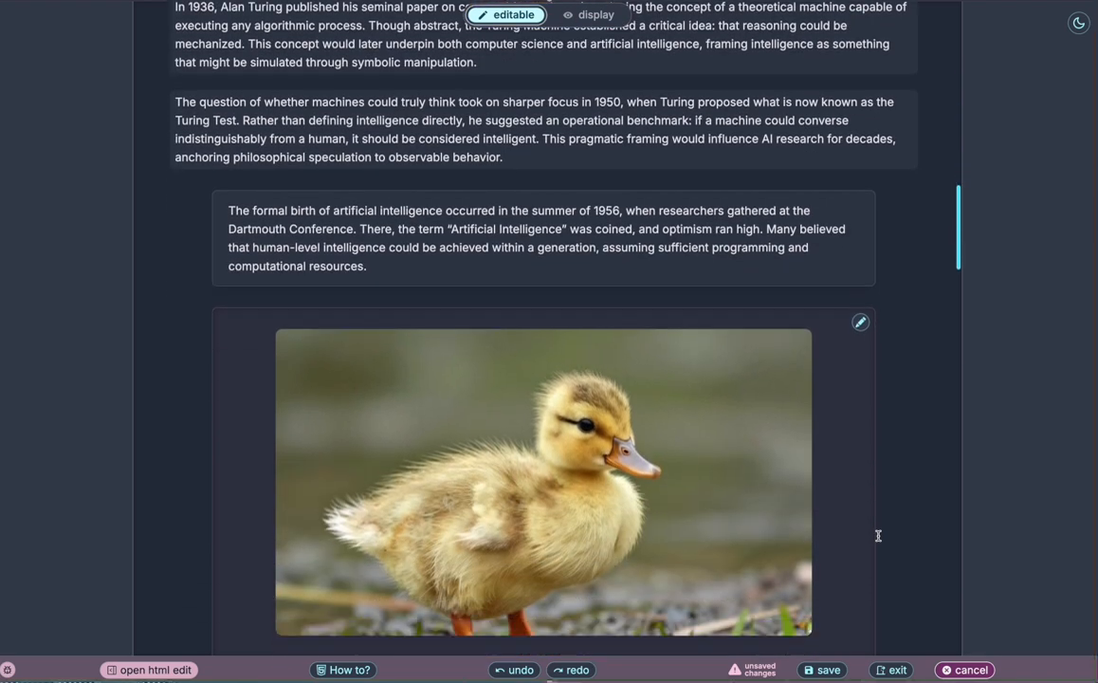
{"action": "scroll", "coordinate": [878, 536], "scroll_direction": "down", "scroll_amount": 4}
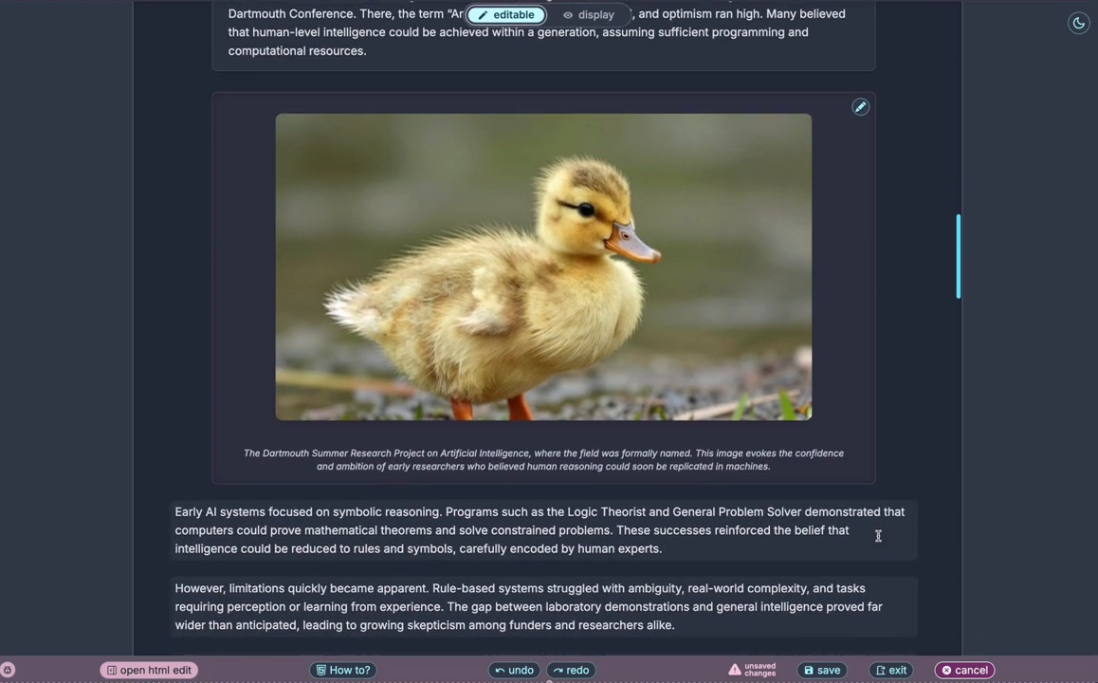
{"action": "scroll", "coordinate": [878, 536], "scroll_direction": "down", "scroll_amount": 5}
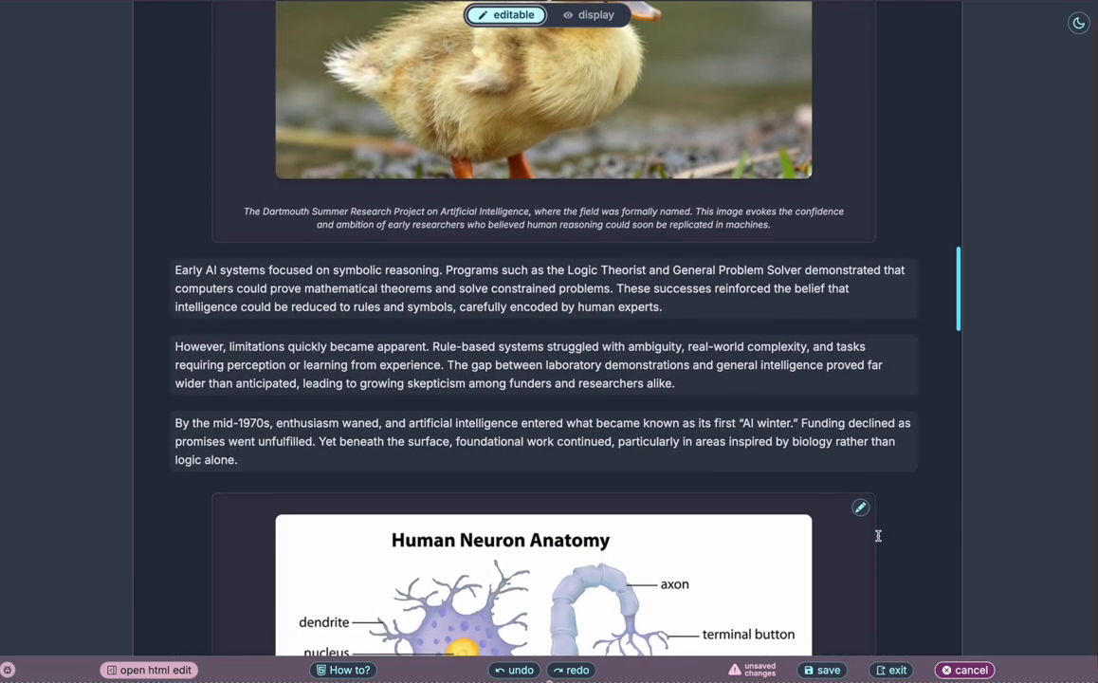
{"action": "scroll", "coordinate": [879, 536], "scroll_direction": "down", "scroll_amount": 1}
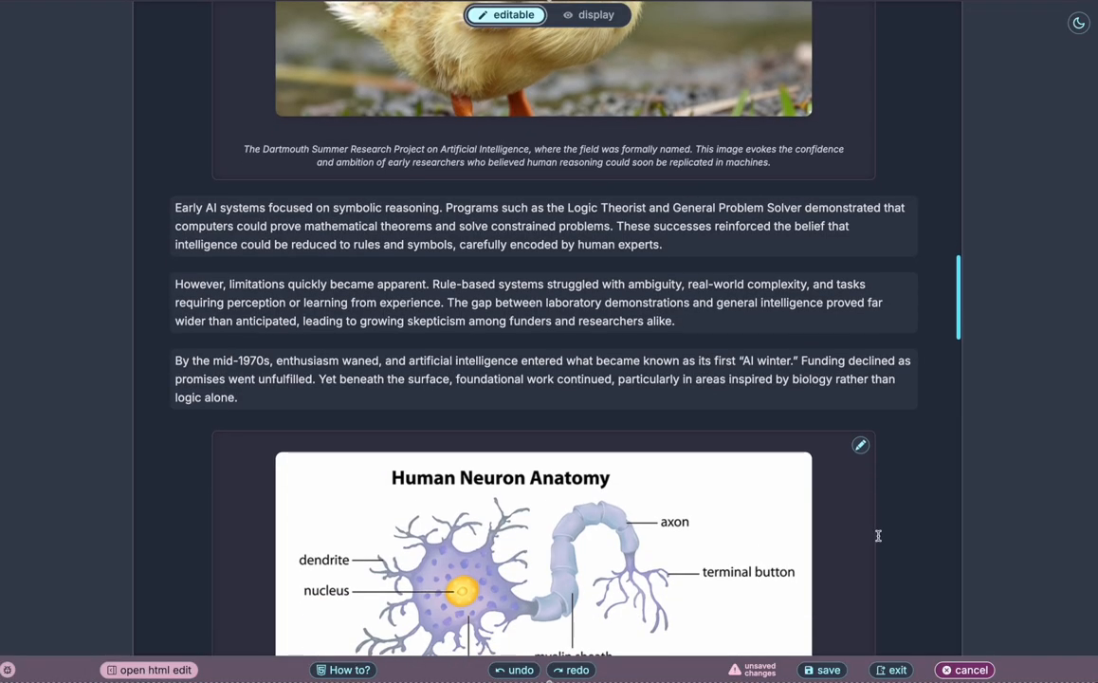
{"action": "scroll", "coordinate": [878, 536], "scroll_direction": "down", "scroll_amount": 1}
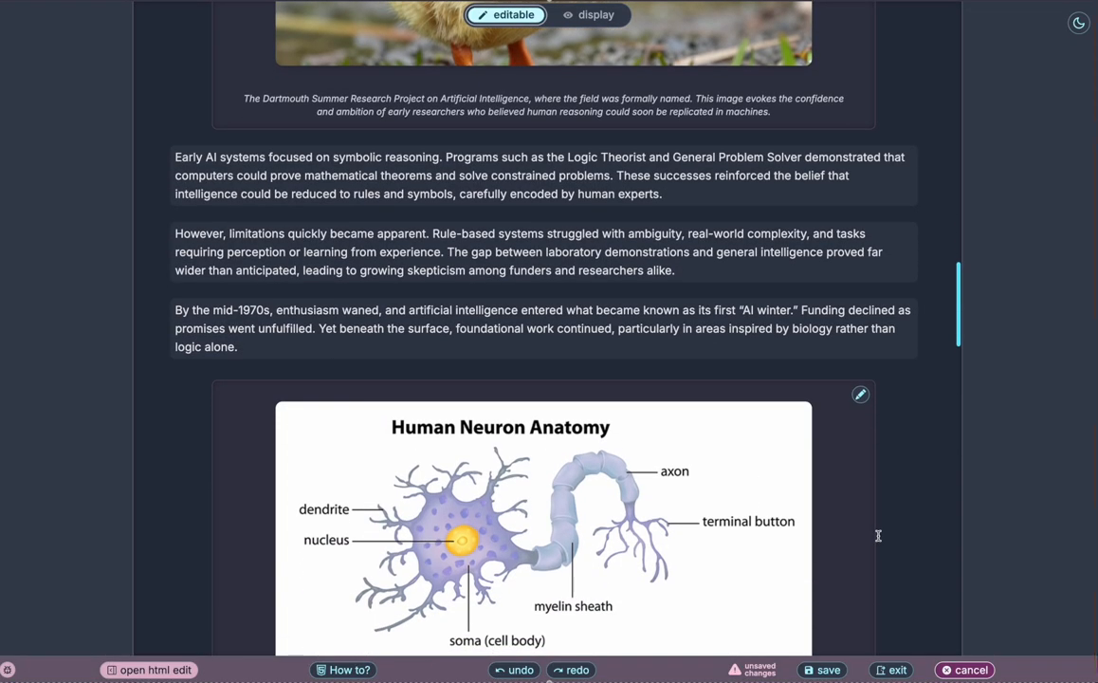
{"action": "scroll", "coordinate": [879, 536], "scroll_direction": "up", "scroll_amount": 6}
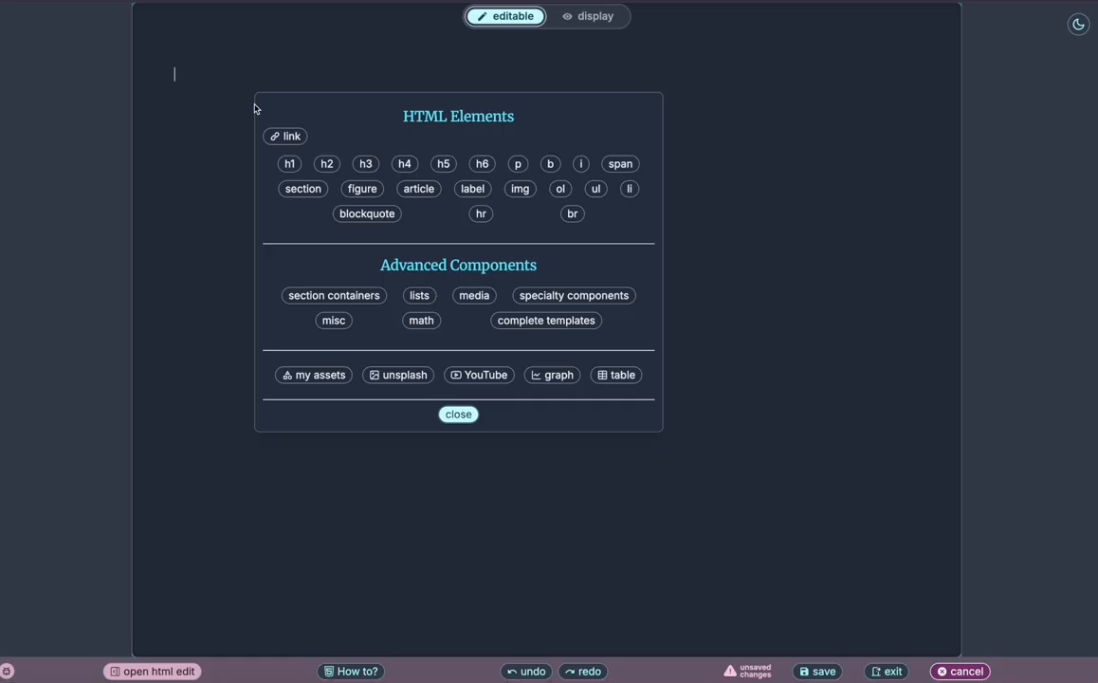
Insert the complete template into the blank document and title it "Creativity in the Age of Artificial Intelligence".
{"action": "left_click", "coordinate": [534, 320]}
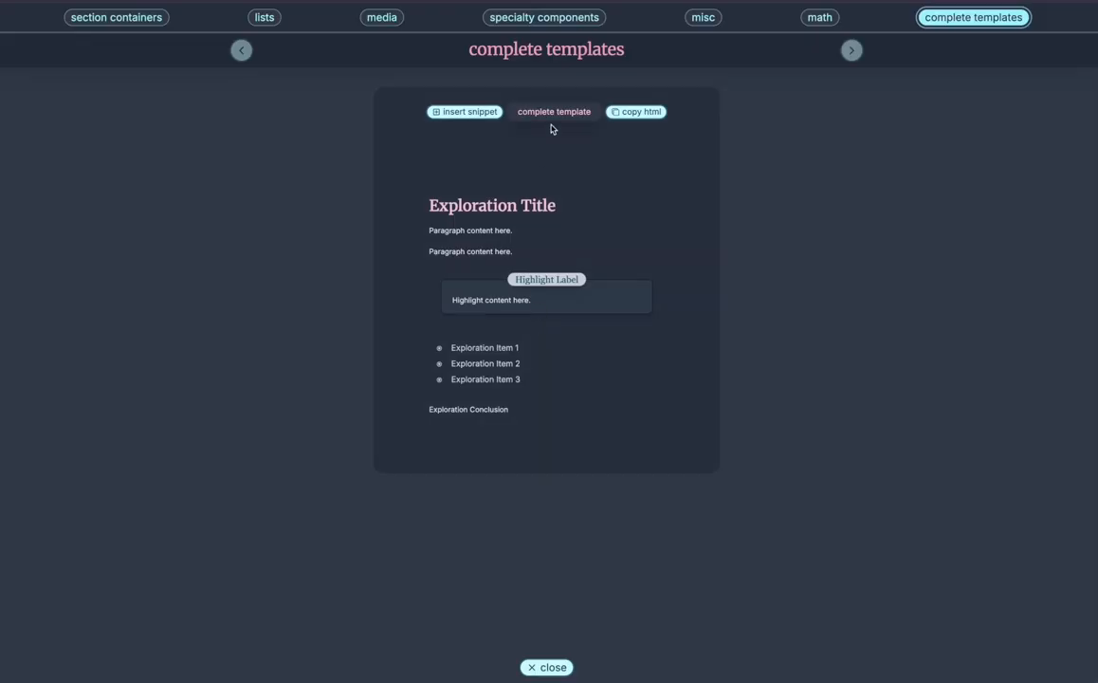
{"action": "left_click", "coordinate": [465, 115]}
{"action": "key", "text": "ctrl+a"}
{"action": "type", "text": "Creati"}
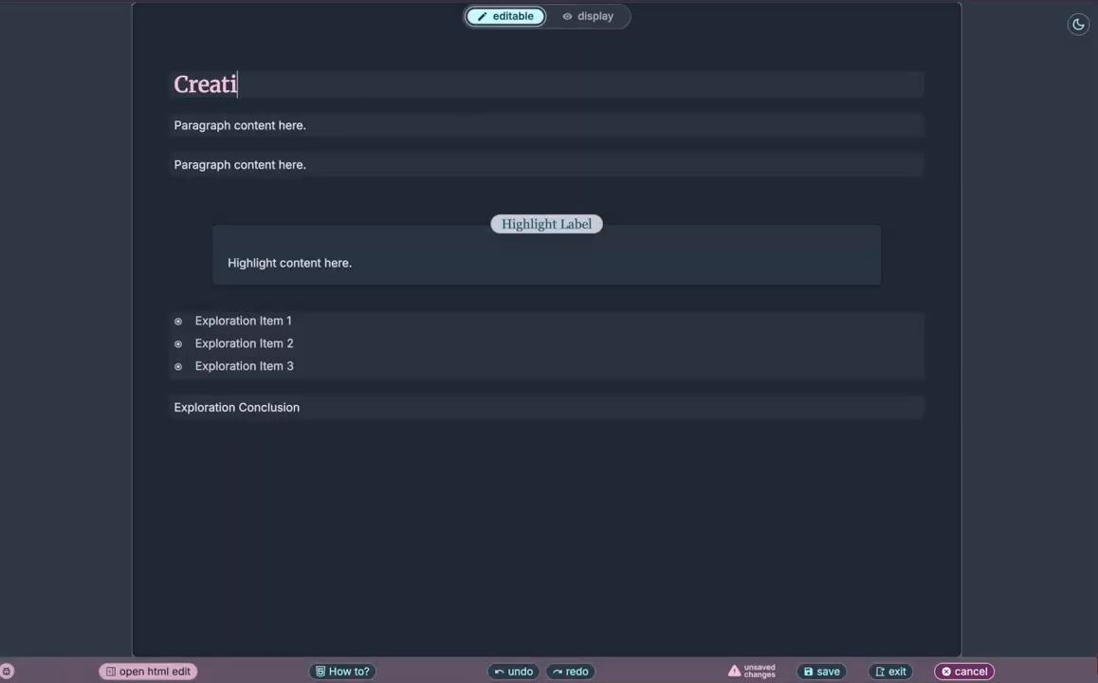
{"action": "type", "text": "vity in the Age of Artificial Intelligence"}
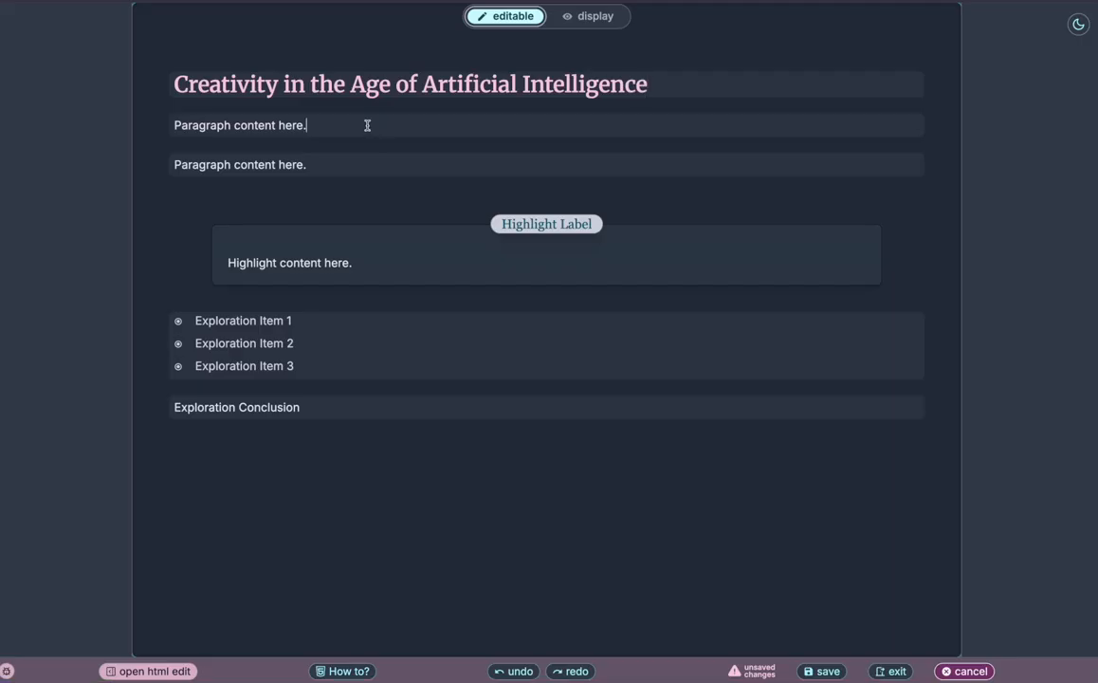
Replace the first placeholder paragraph with "Introduction" and the second with "Transition".
{"action": "key", "text": "ctrl+a"}
{"action": "type", "text": "Introd"}
{"action": "left_click", "coordinate": [320, 168]}
{"action": "key", "text": "ctrl+a"}
{"action": "type", "text": "Transition"}
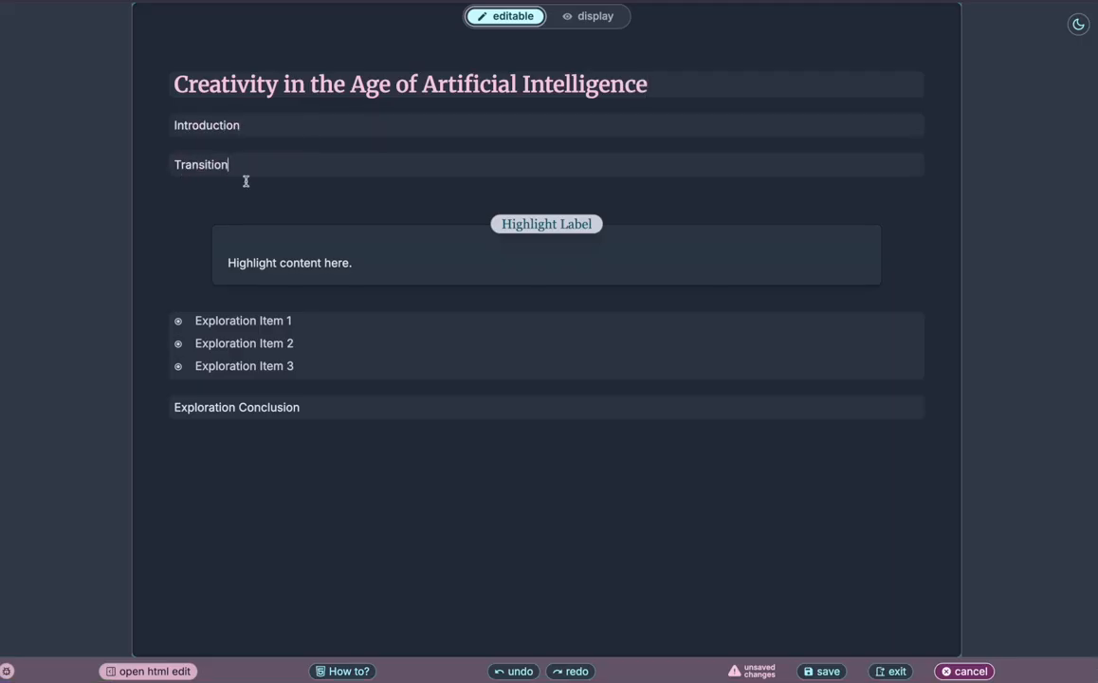
Change the highlight label to "AI's Effects on Creativity" and replace the placeholder highlight content with explanation text.
{"action": "left_click", "coordinate": [595, 227]}
{"action": "key", "text": "ctrl+a"}
{"action": "type", "text": "AI's Effects"}
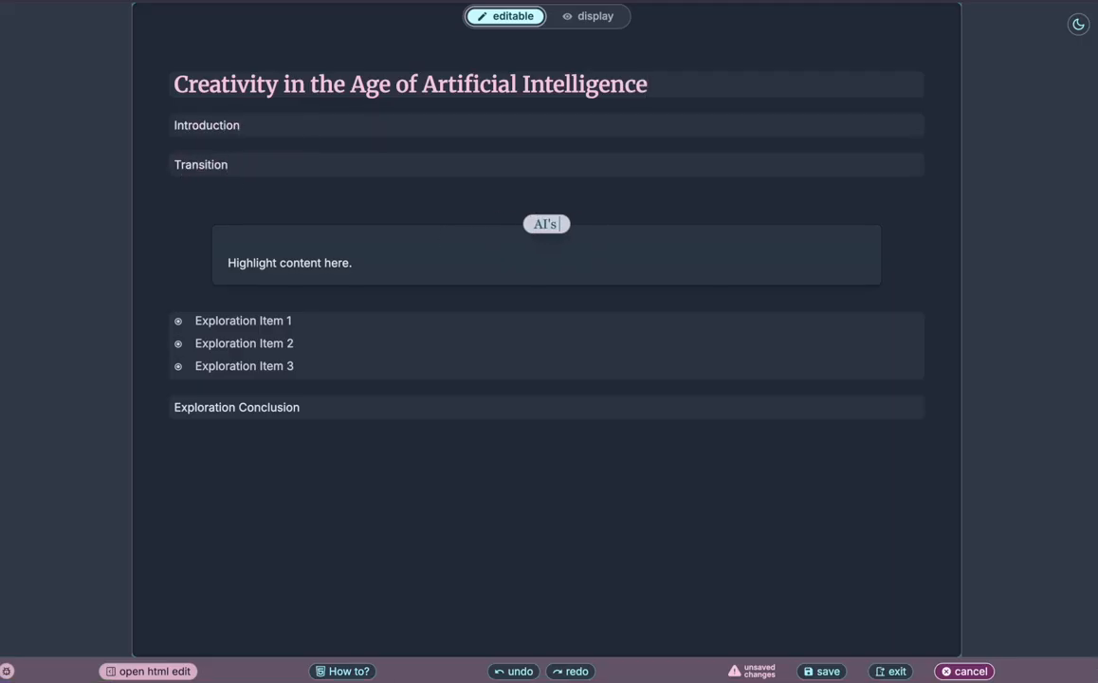
{"action": "type", "text": " on Creativity"}
{"action": "left_click_drag", "start_coordinate": [356, 263], "coordinate": [225, 263]}
{"action": "type", "text": "Explana"}
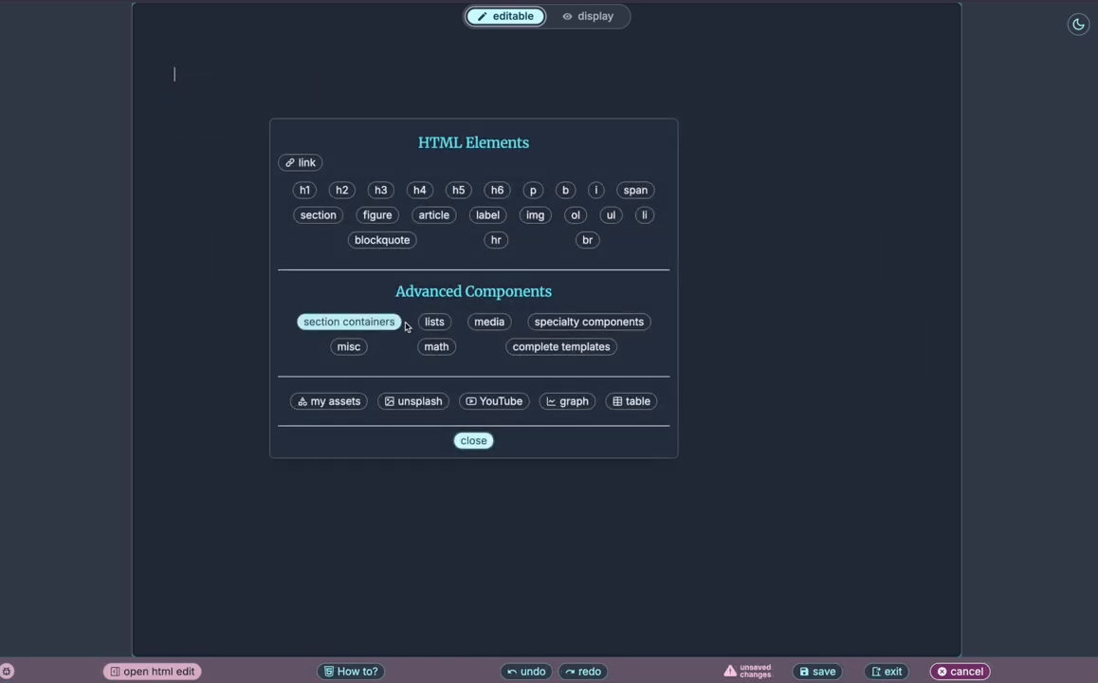
Insert the "figure | title | single paragraph" section container into the blank document and title it "Creativity in the Age of AI".
{"action": "left_click", "coordinate": [389, 322]}
{"action": "scroll", "coordinate": [746, 297], "scroll_direction": "right", "scroll_amount": 10}
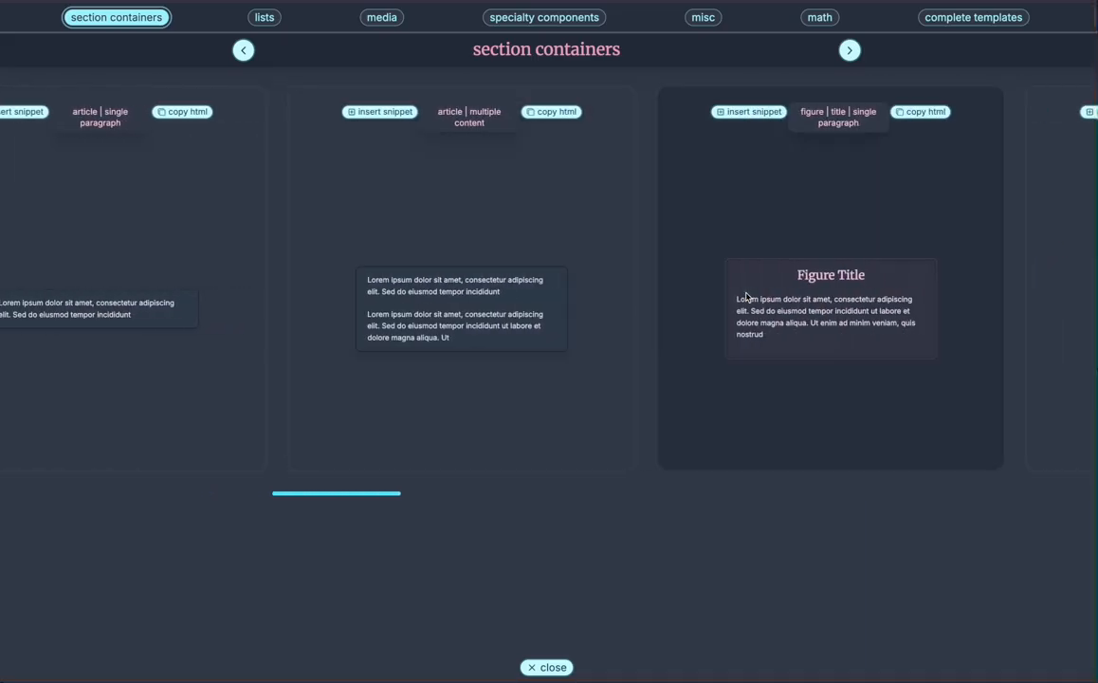
{"action": "left_click", "coordinate": [750, 111]}
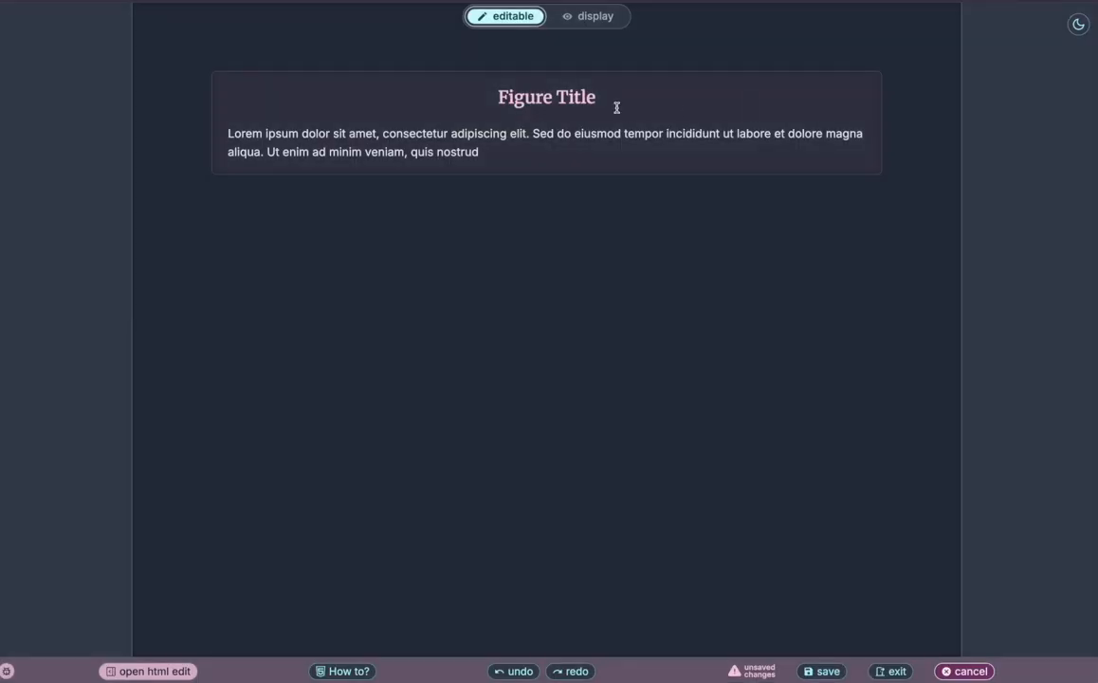
{"action": "left_click_drag", "start_coordinate": [597, 97], "coordinate": [488, 97]}
{"action": "type", "text": "Creativity "}
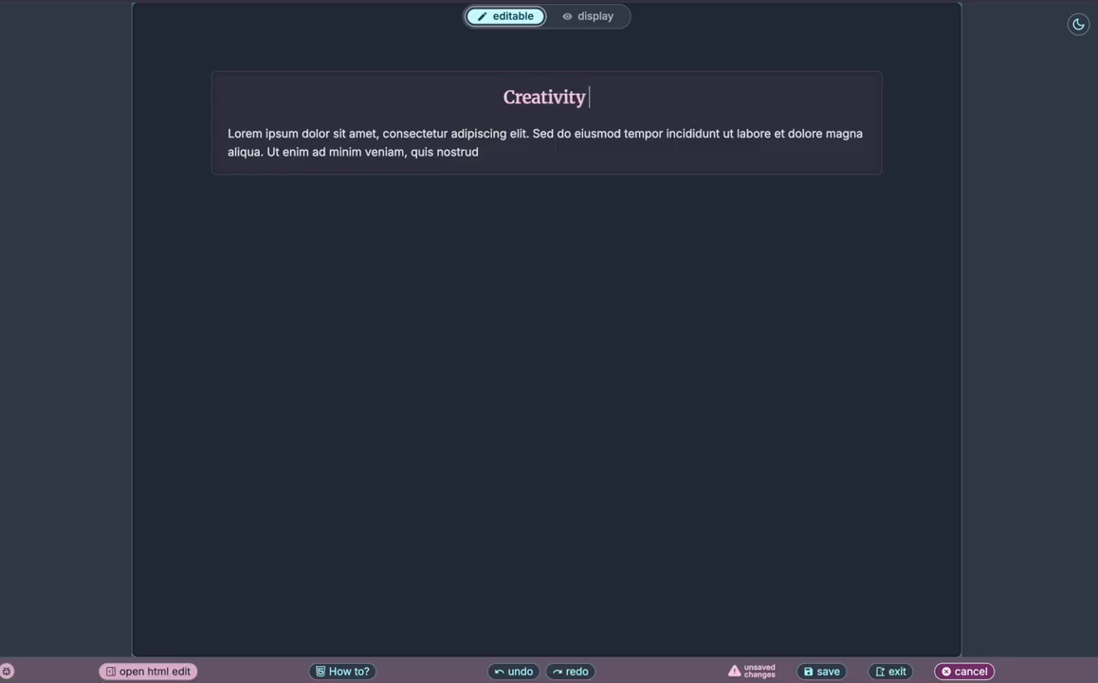
{"action": "type", "text": "in the Age of AI"}
Insert the "section | multiple content" container below the figure, followed by the "article | multiple content" container.
{"action": "left_click", "coordinate": [463, 254]}
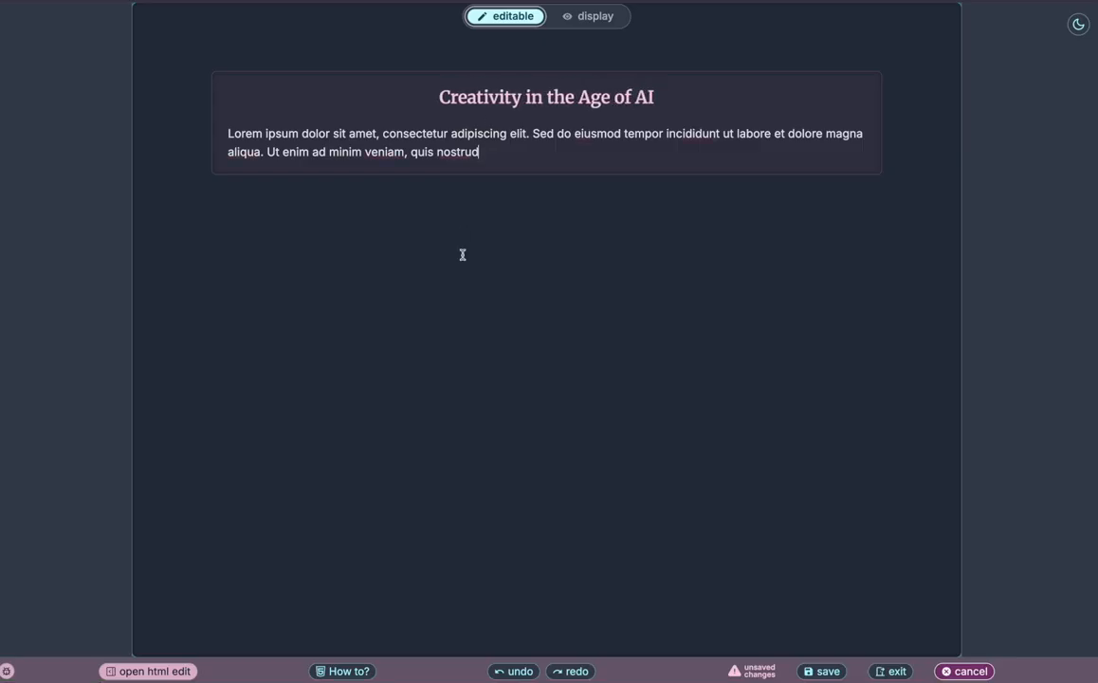
{"action": "left_click", "coordinate": [463, 254]}
{"action": "left_click", "coordinate": [541, 459]}
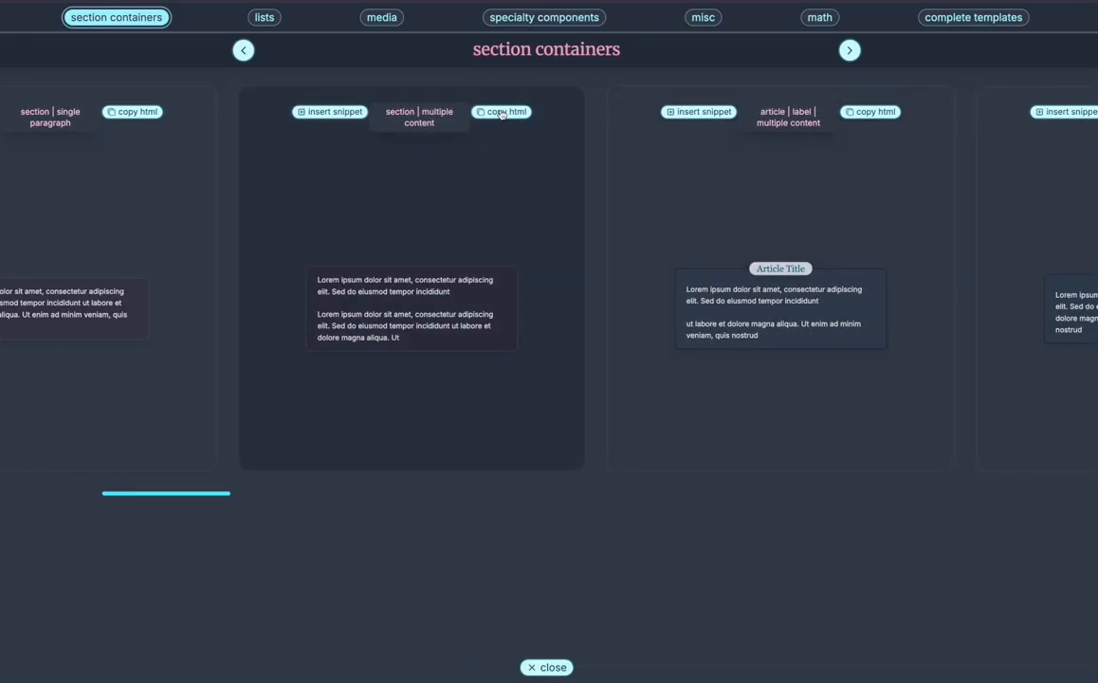
{"action": "left_click", "coordinate": [332, 112]}
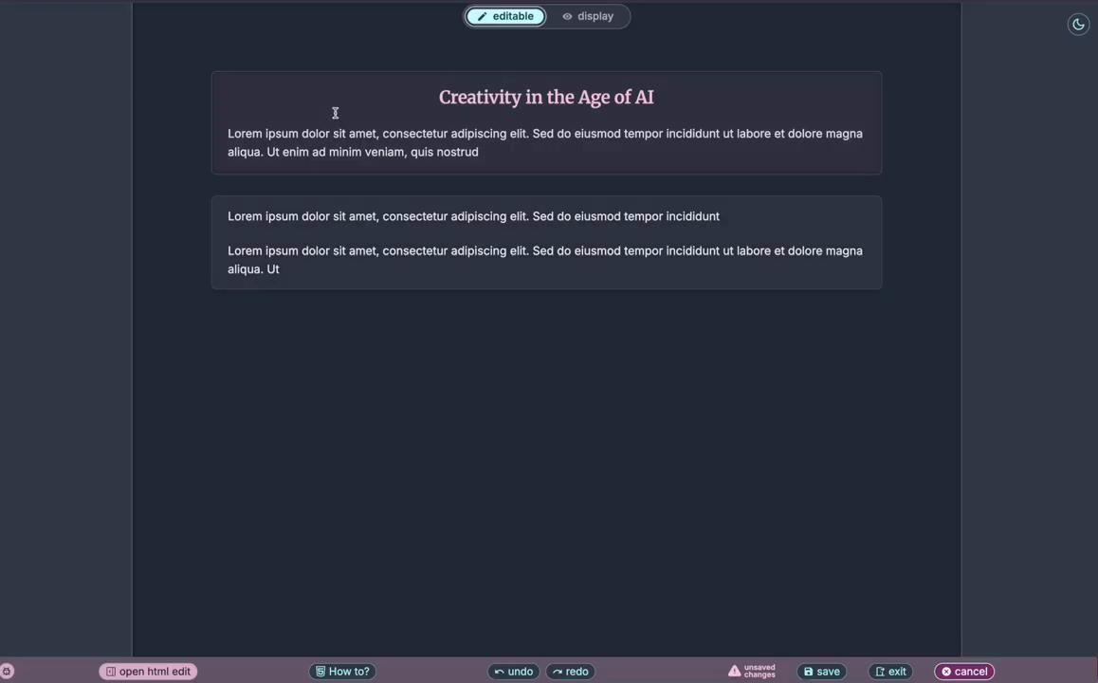
{"action": "left_click", "coordinate": [307, 344]}
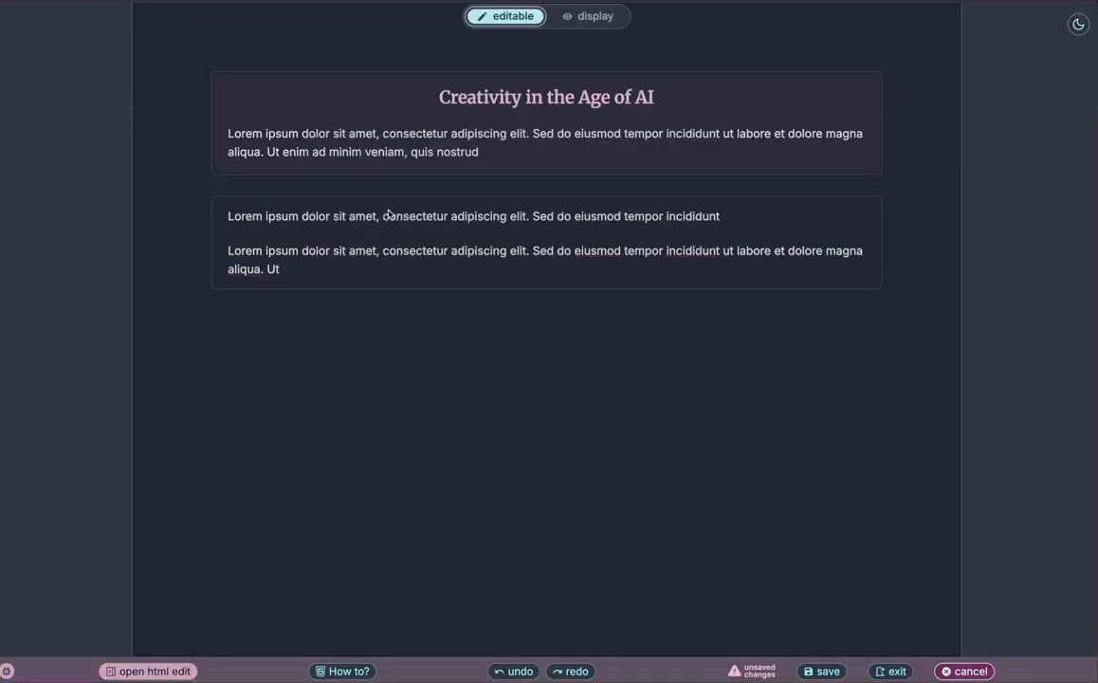
{"action": "left_click", "coordinate": [387, 208]}
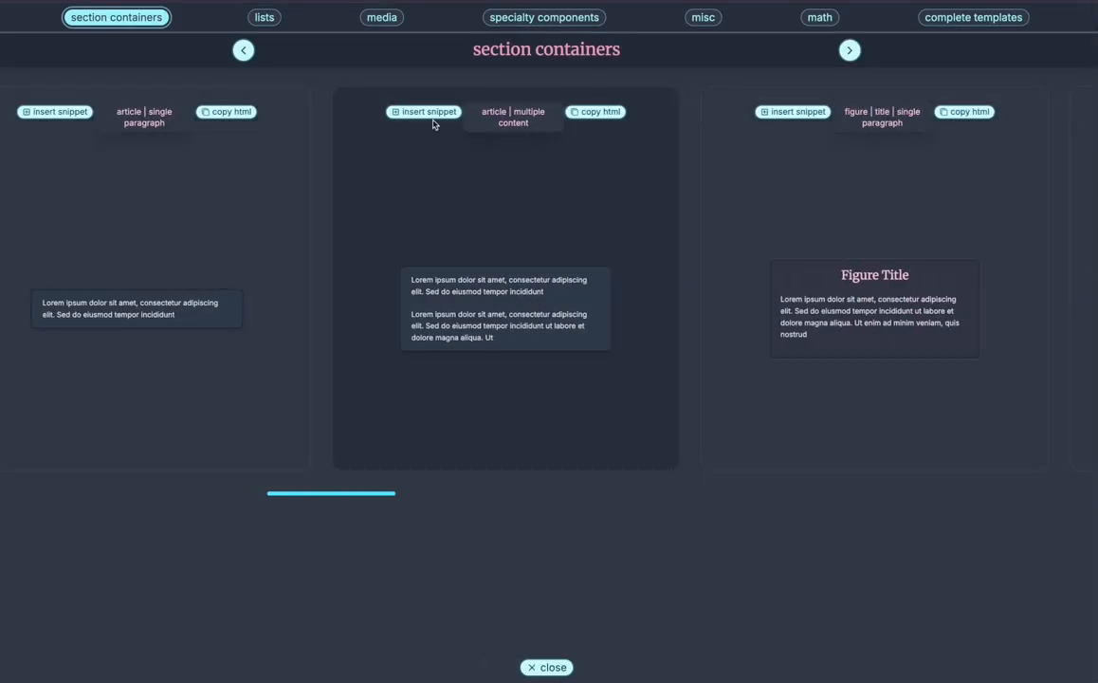
{"action": "left_click", "coordinate": [433, 113]}
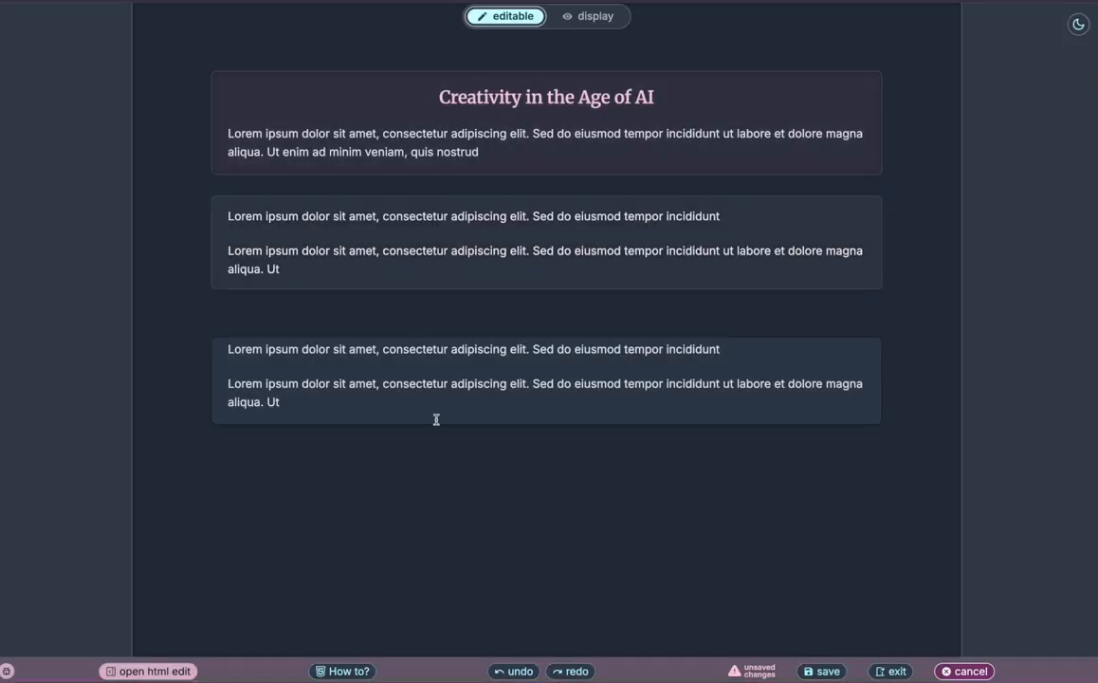
Insert a captionable image figure from the media components below the article container.
{"action": "left_click", "coordinate": [432, 485]}
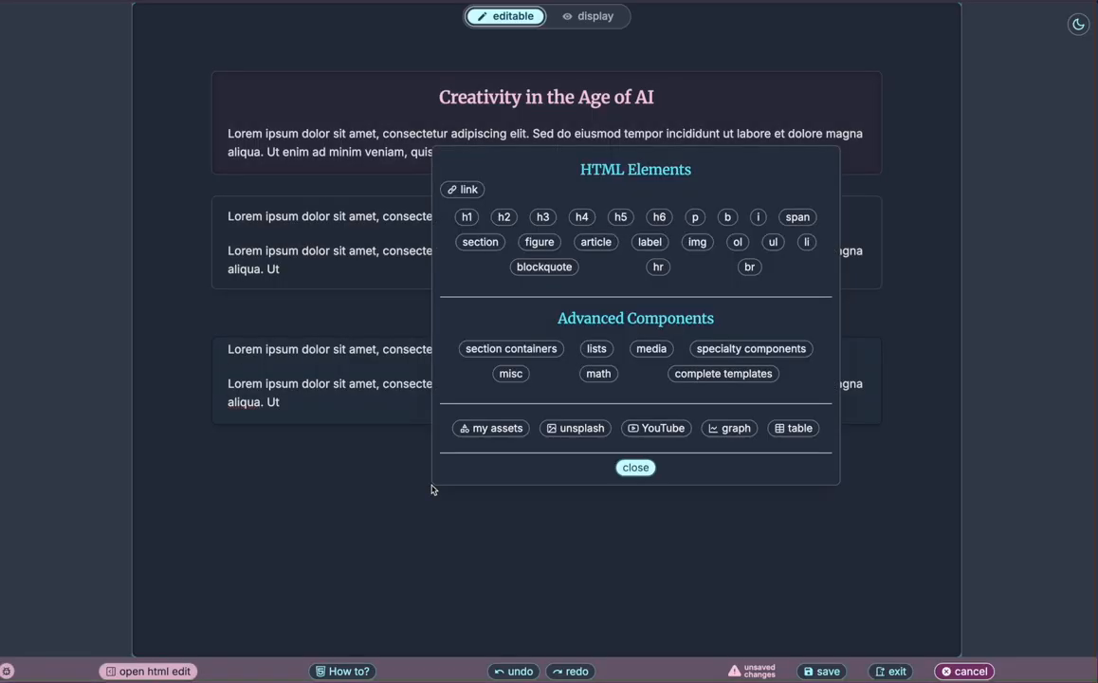
{"action": "left_click", "coordinate": [647, 349]}
{"action": "left_click", "coordinate": [122, 112]}
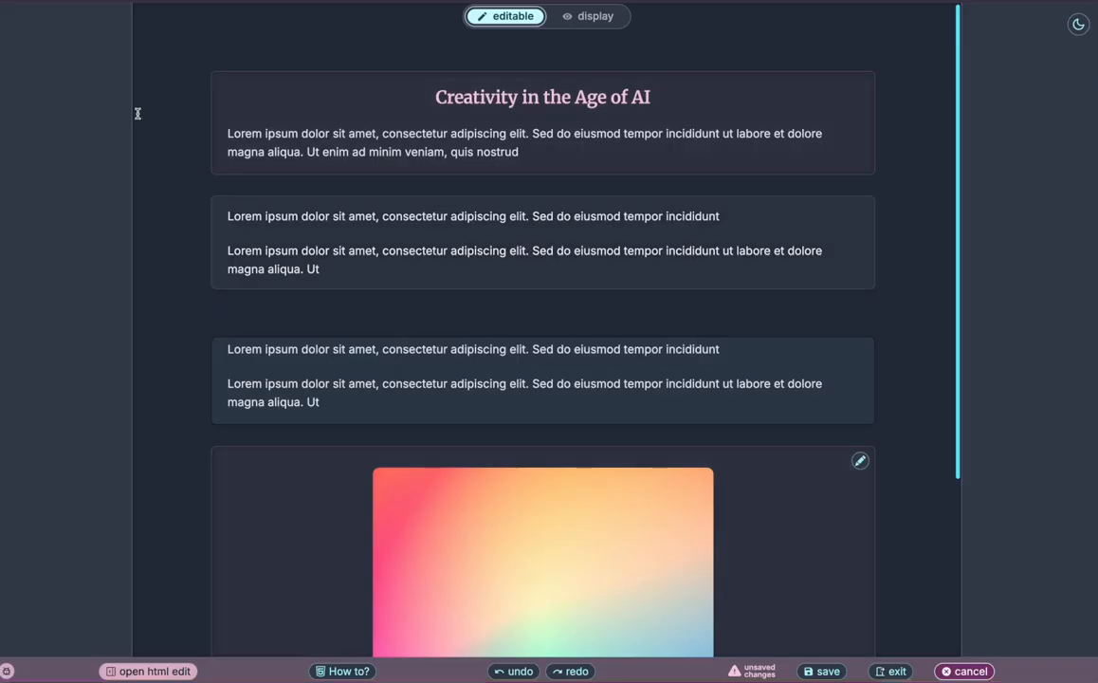
Search Unsplash for "Artificial Intelligence" and replace the figure's placeholder image with the AI chip photo, saving the changes.
{"action": "left_click", "coordinate": [537, 285]}
{"action": "left_click", "coordinate": [438, 14]}
{"action": "type", "text": "Artificial Intelligence"}
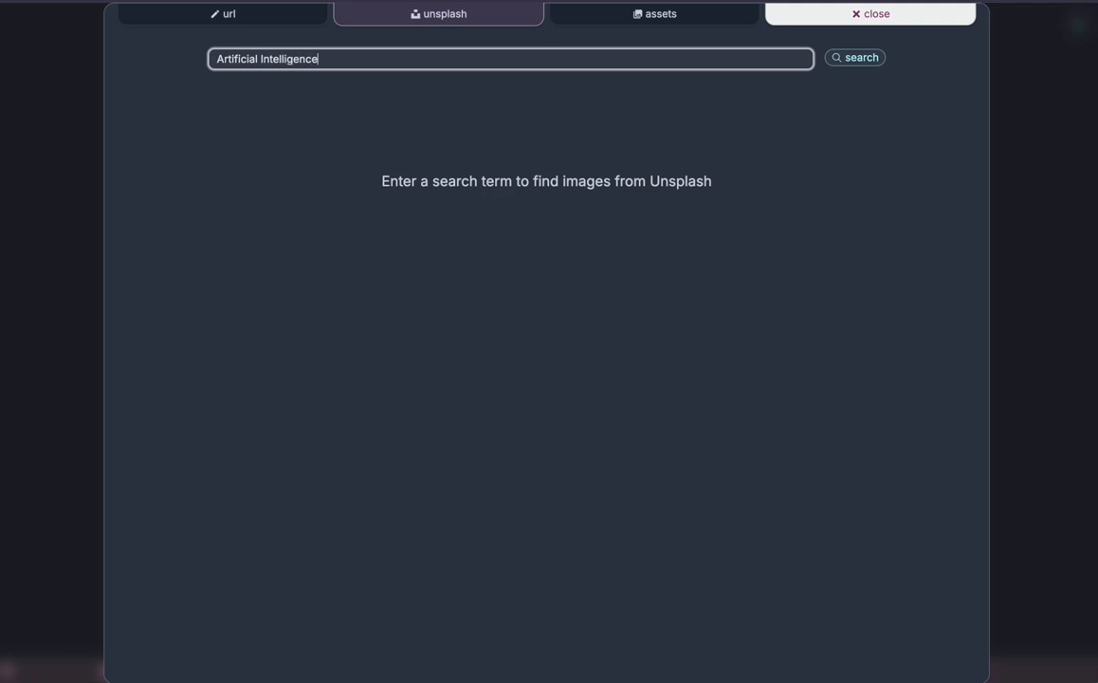
{"action": "key", "text": "Return"}
{"action": "left_click", "coordinate": [147, 370]}
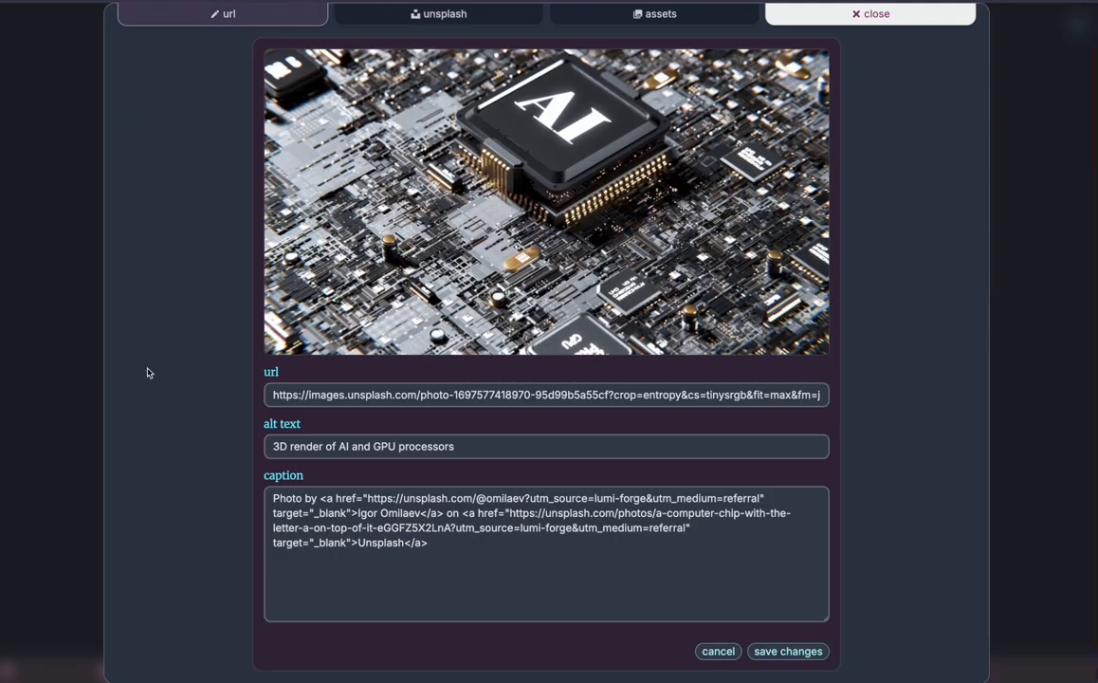
{"action": "left_click", "coordinate": [814, 652]}
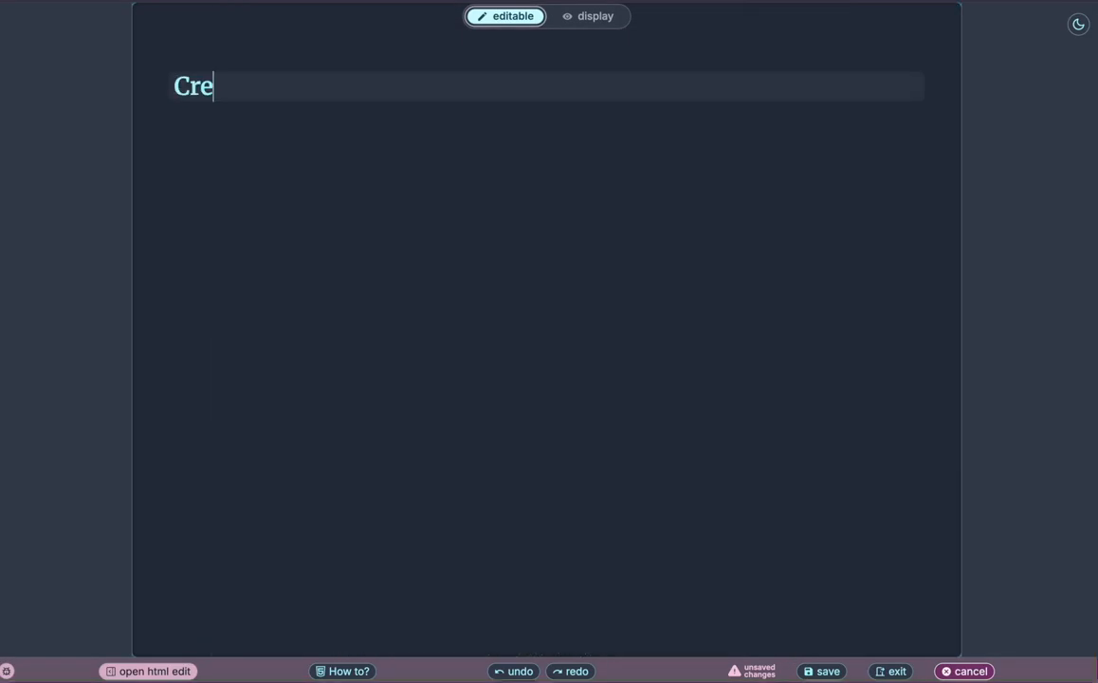
Complete the heading as "Creativity in the Age of AI" and add a paragraph element reading "Paragraph one." below it.
{"action": "type", "text": "ativity in the Age of AI"}
{"action": "key", "text": "Return"}
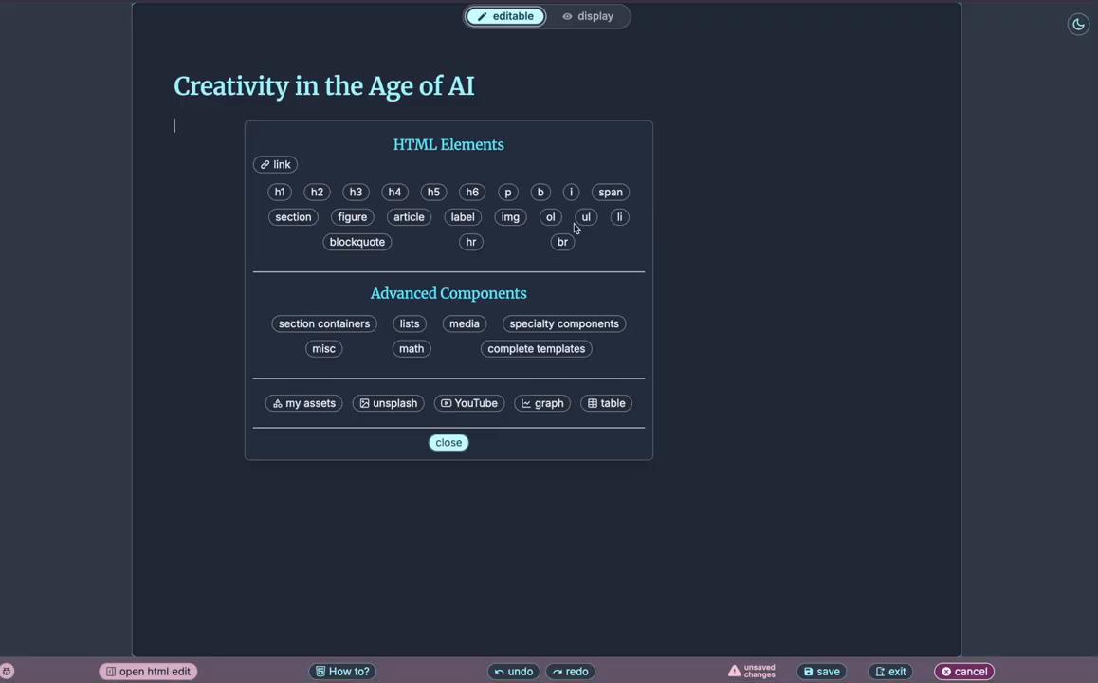
{"action": "left_click", "coordinate": [503, 189]}
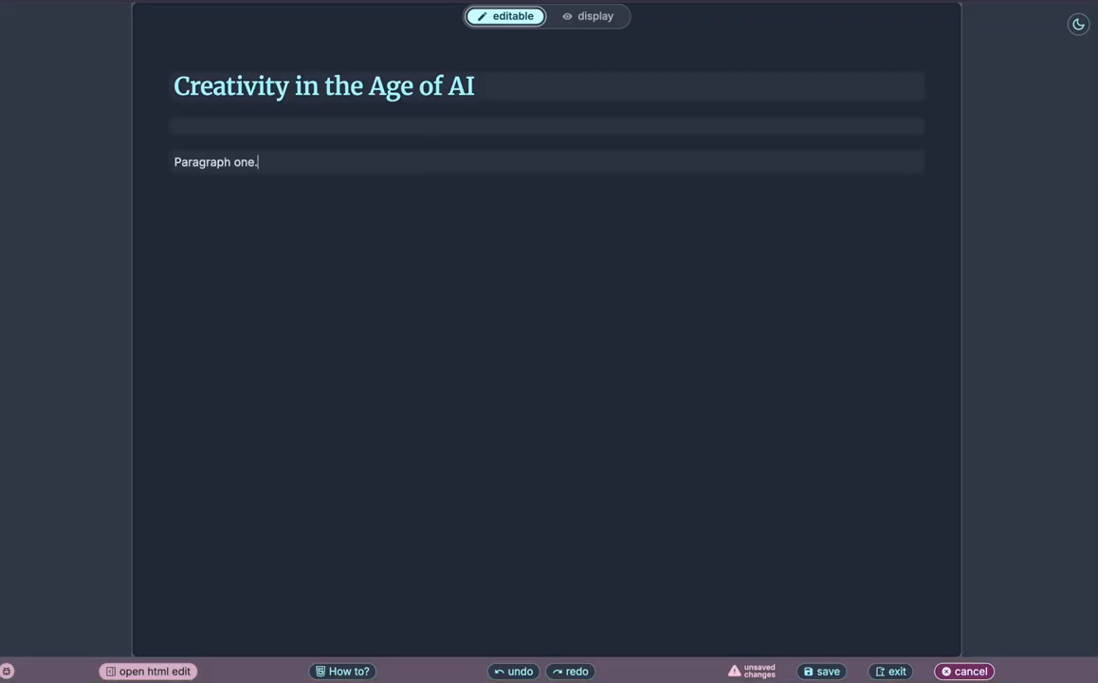
Add a blockquote reading "Quote about AI" below the paragraph and enter "Introduction" on the empty line under the heading.
{"action": "left_click", "coordinate": [373, 206]}
{"action": "left_click", "coordinate": [495, 328]}
{"action": "double_click", "coordinate": [235, 211]}
{"action": "left_click", "coordinate": [266, 245]}
{"action": "left_click", "coordinate": [453, 363]}
{"action": "key", "text": "ctrl+z"}
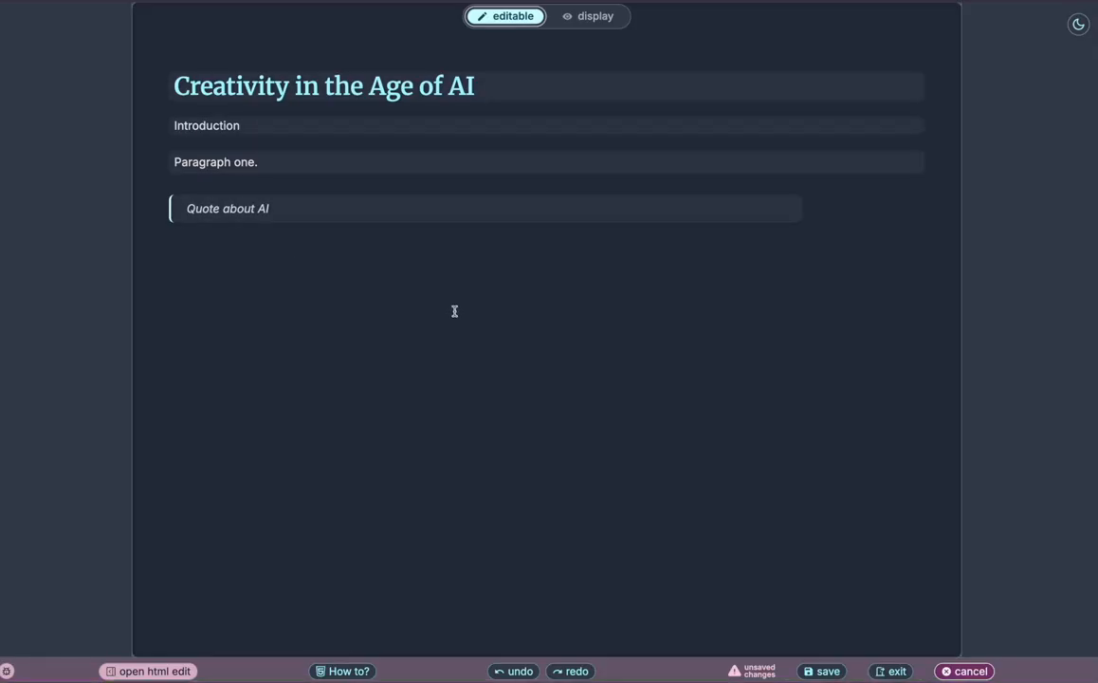
{"action": "left_click", "coordinate": [455, 311]}
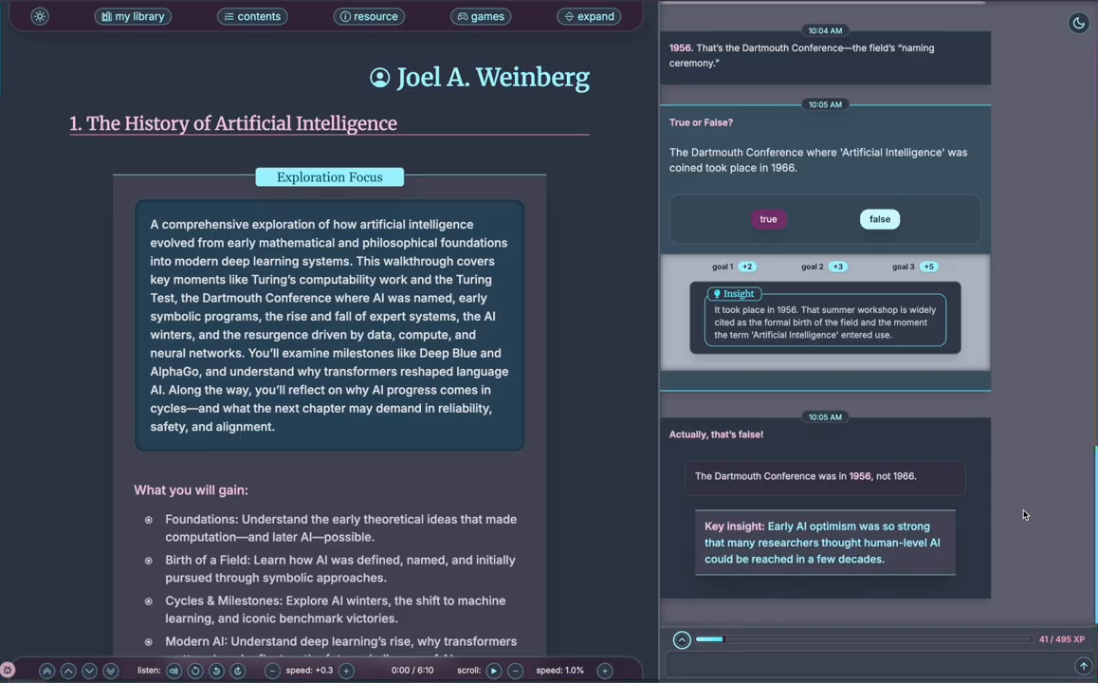
Expand the learning goals progress details in the AI history lesson, and collapse them again.
{"action": "left_click", "coordinate": [682, 640]}
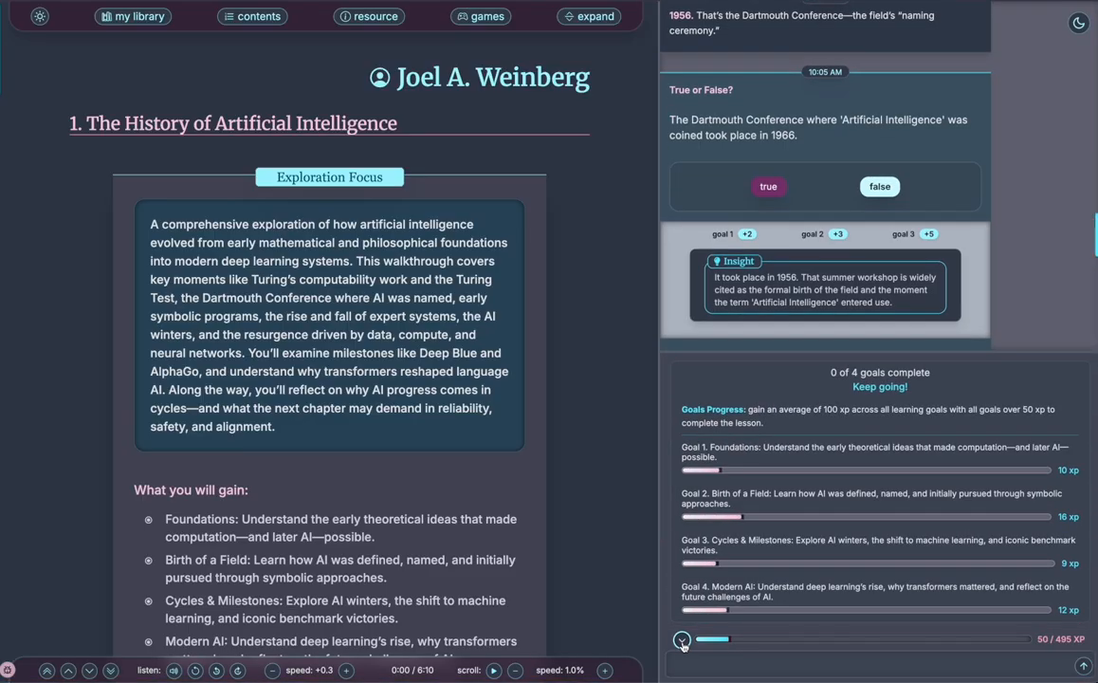
{"action": "left_click", "coordinate": [682, 640]}
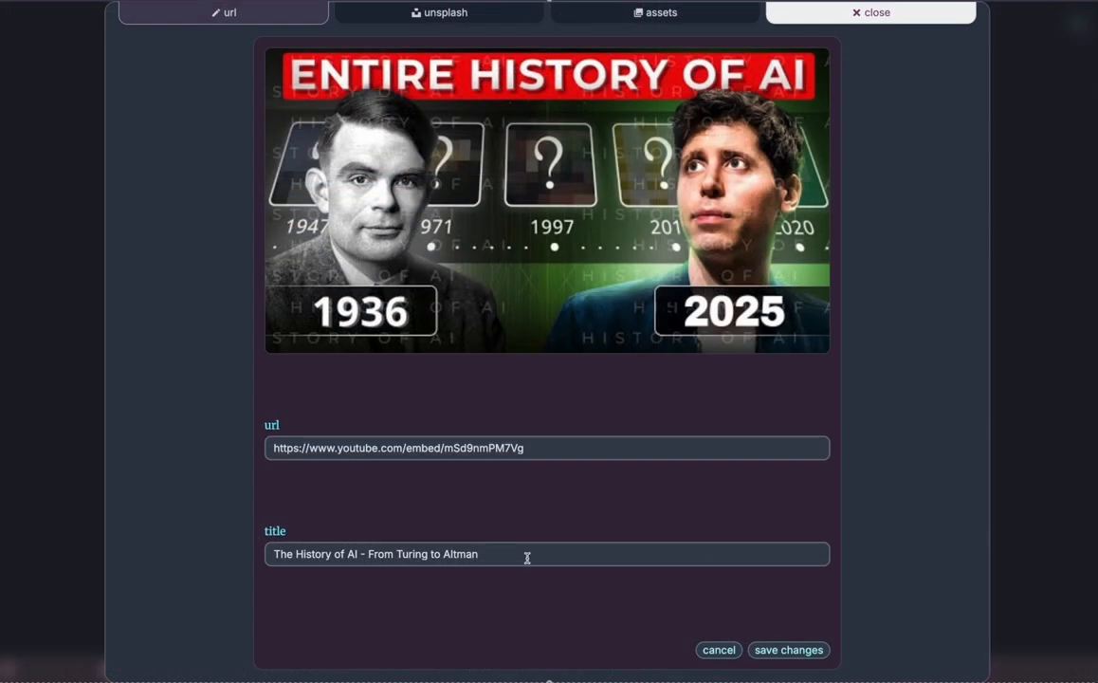
Close the video's settings without saving and replace its placeholder caption with "I am the caption. I am very interesting.".
{"action": "left_click", "coordinate": [730, 653]}
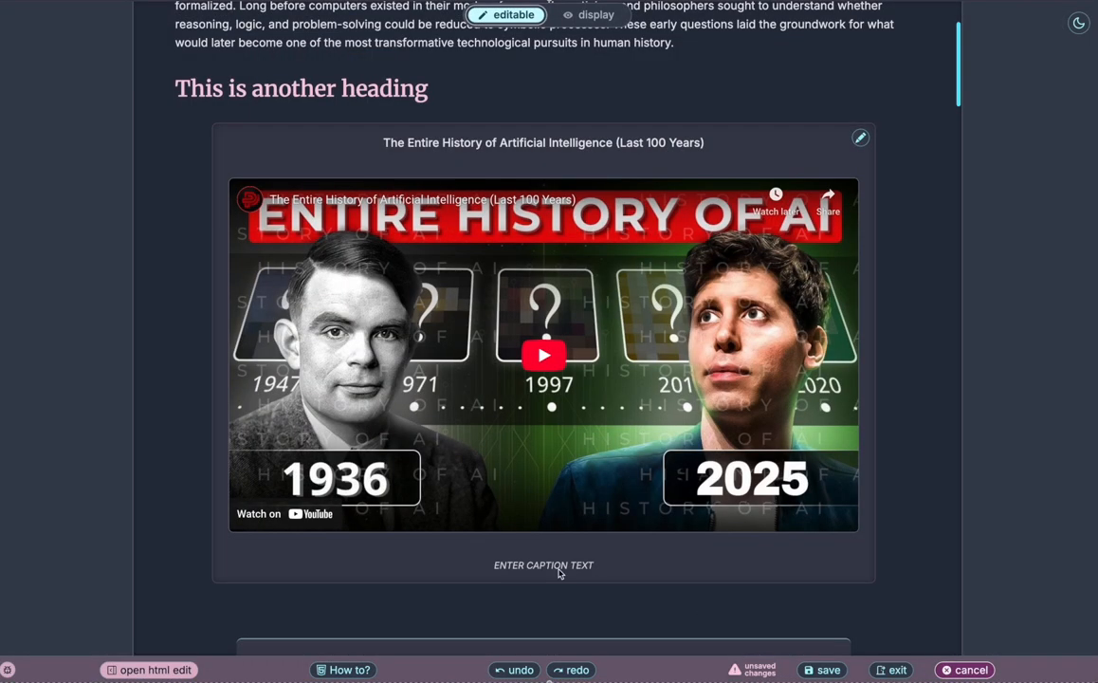
{"action": "left_click", "coordinate": [492, 561]}
{"action": "type", "text": "I am the caption. I am very"}
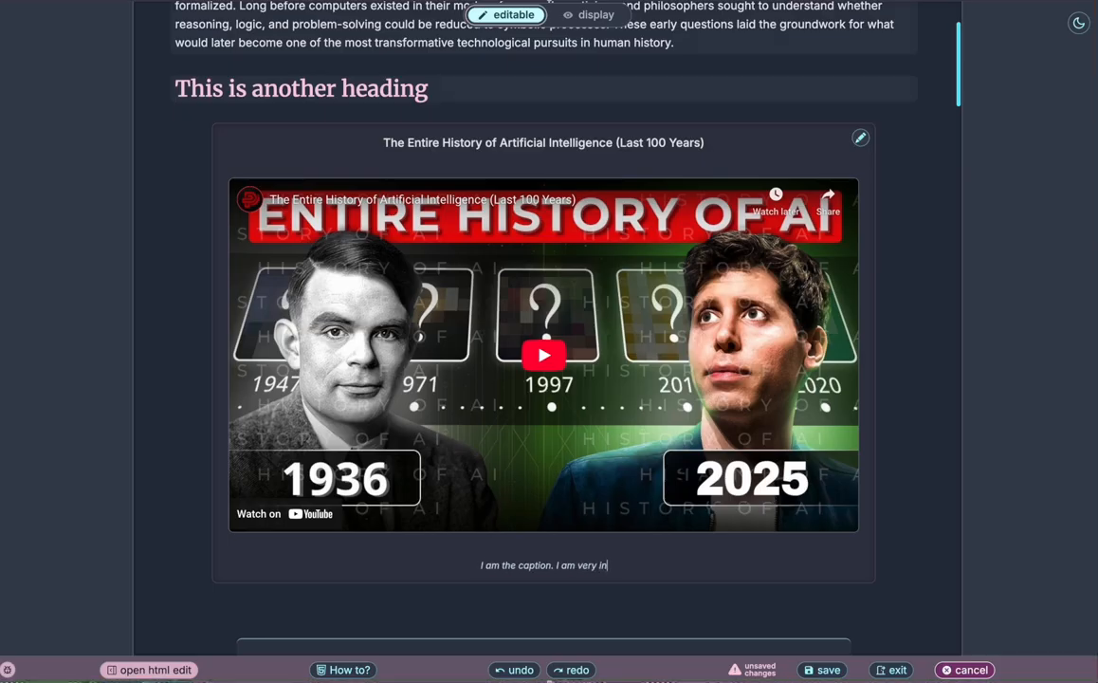
{"action": "type", "text": "ing."}
{"action": "scroll", "coordinate": [860, 535], "scroll_direction": "down", "scroll_amount": 10}
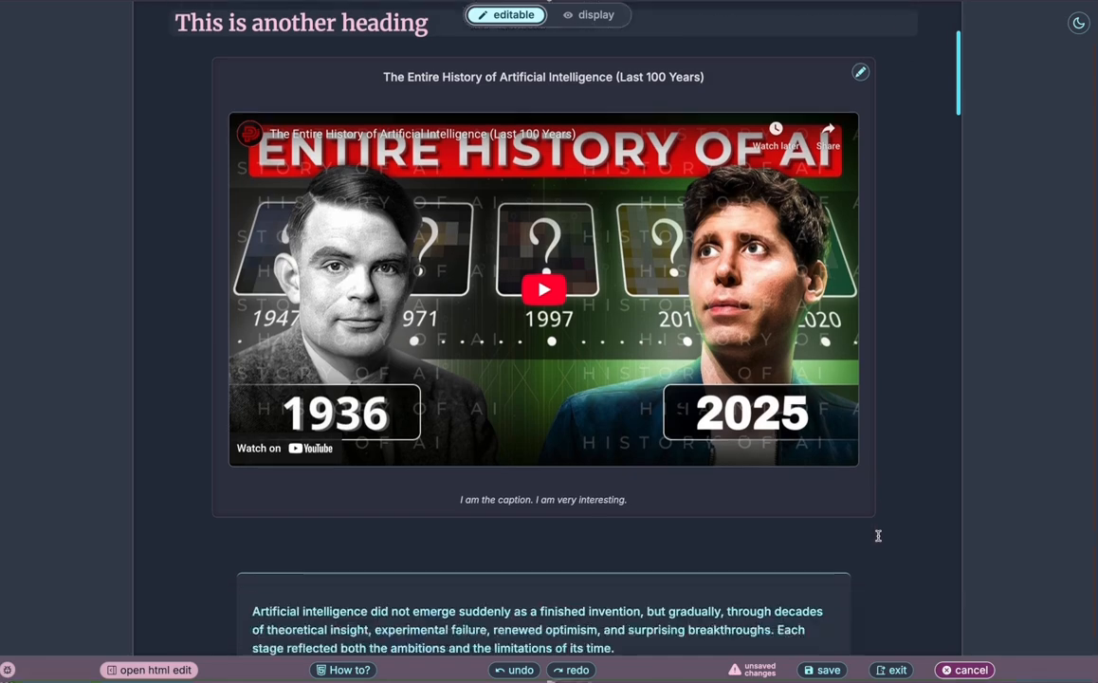
{"action": "scroll", "coordinate": [878, 536], "scroll_direction": "down", "scroll_amount": 10}
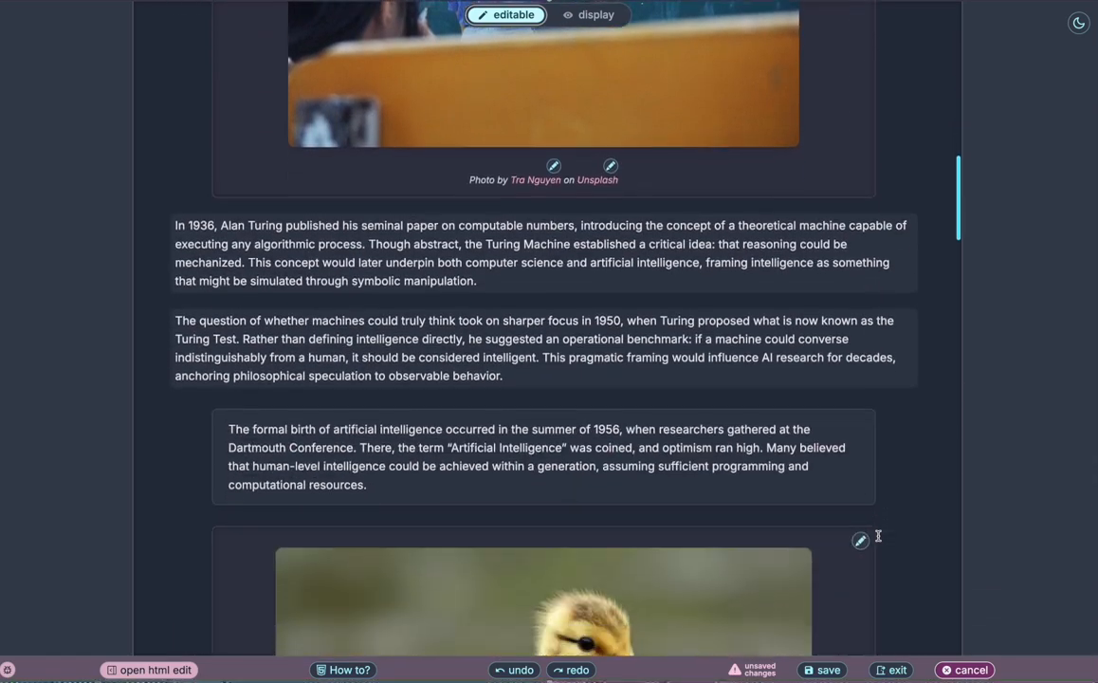
{"action": "scroll", "coordinate": [879, 536], "scroll_direction": "down", "scroll_amount": 3}
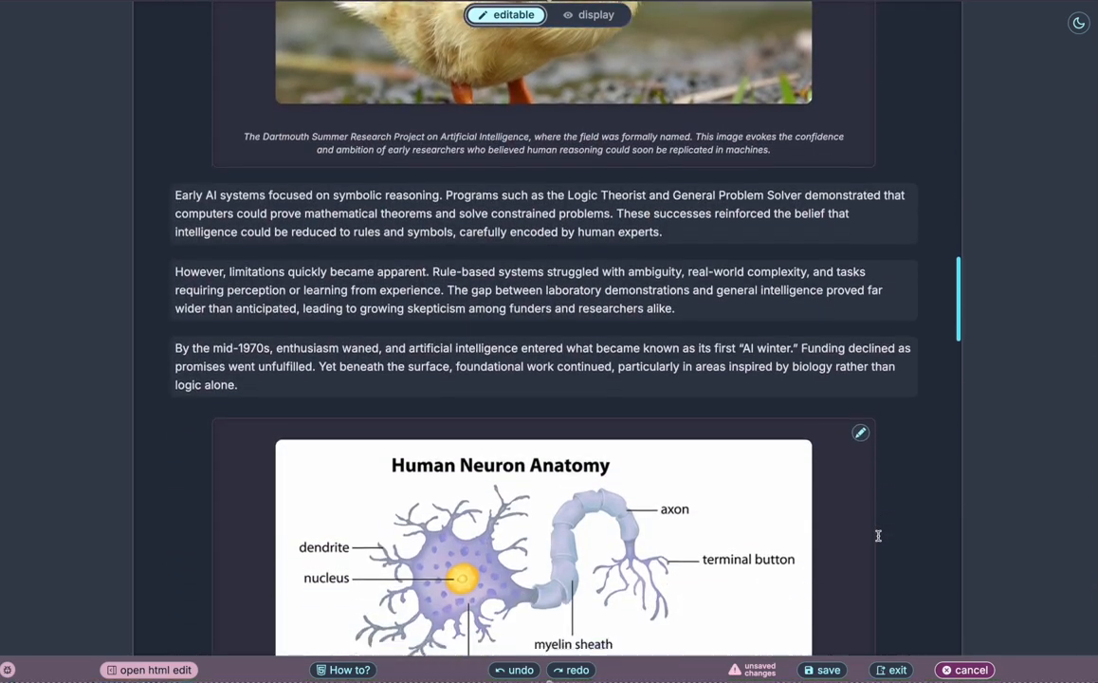